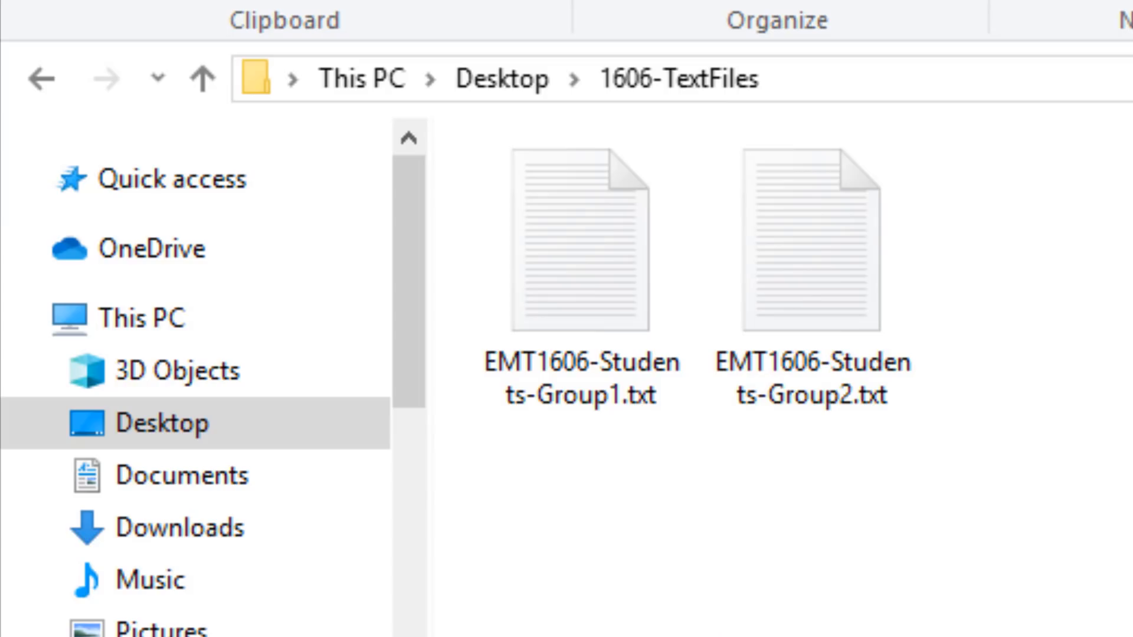
Step: Import the text file EMT1606-Students-Group1.txt from the 1606-TextFiles folder and open it for transforming in Power Query Editor
left_click(594, 317)
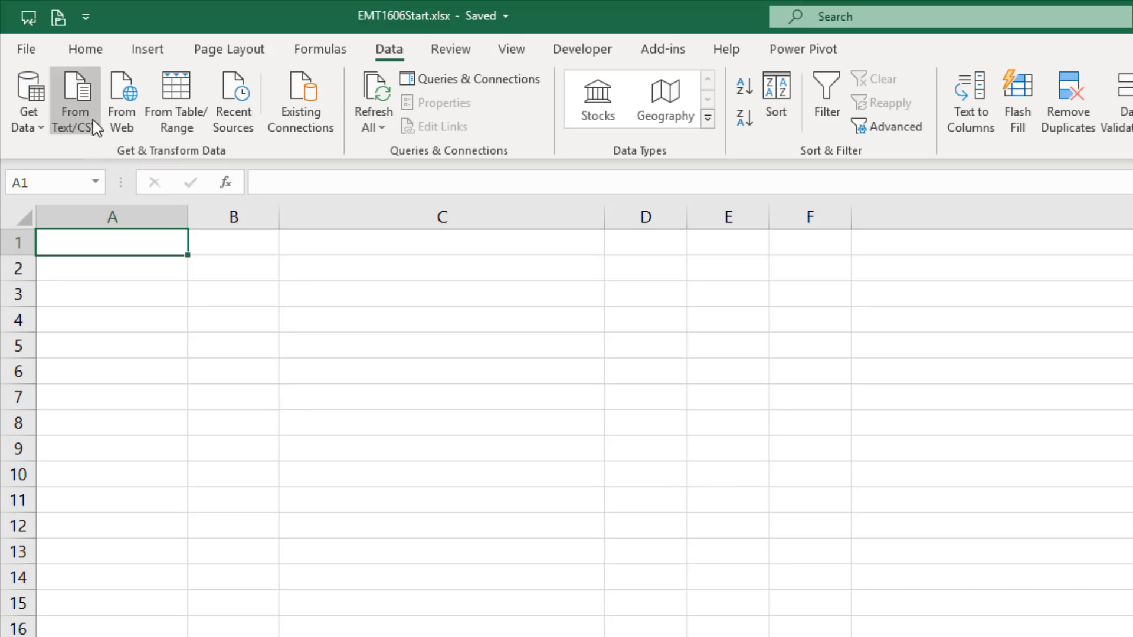
left_click(84, 103)
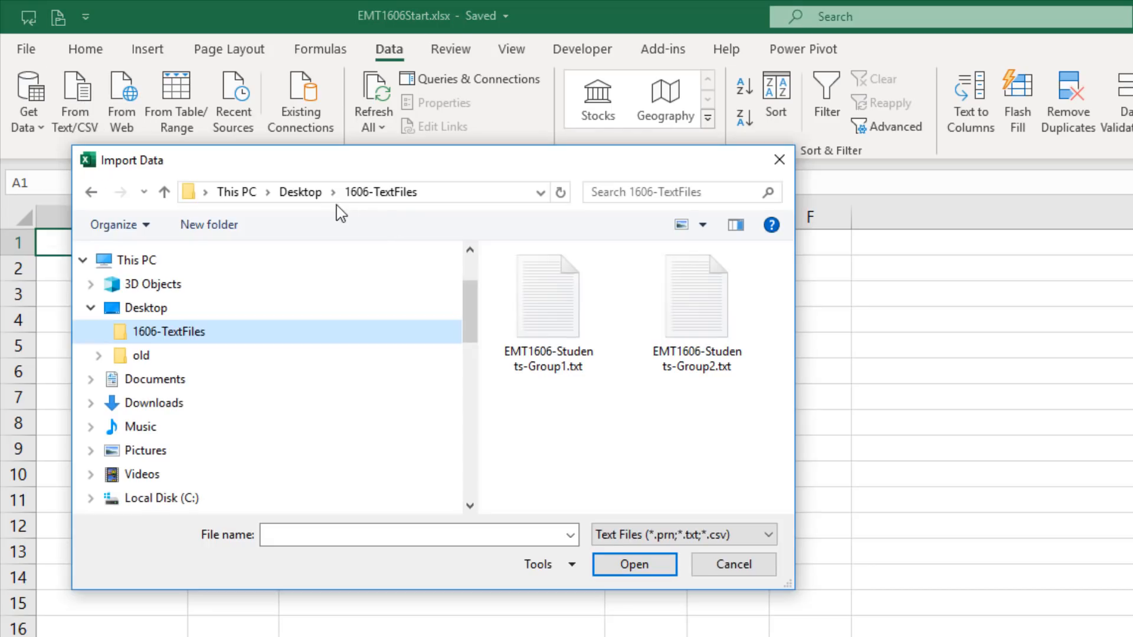
left_click(547, 341)
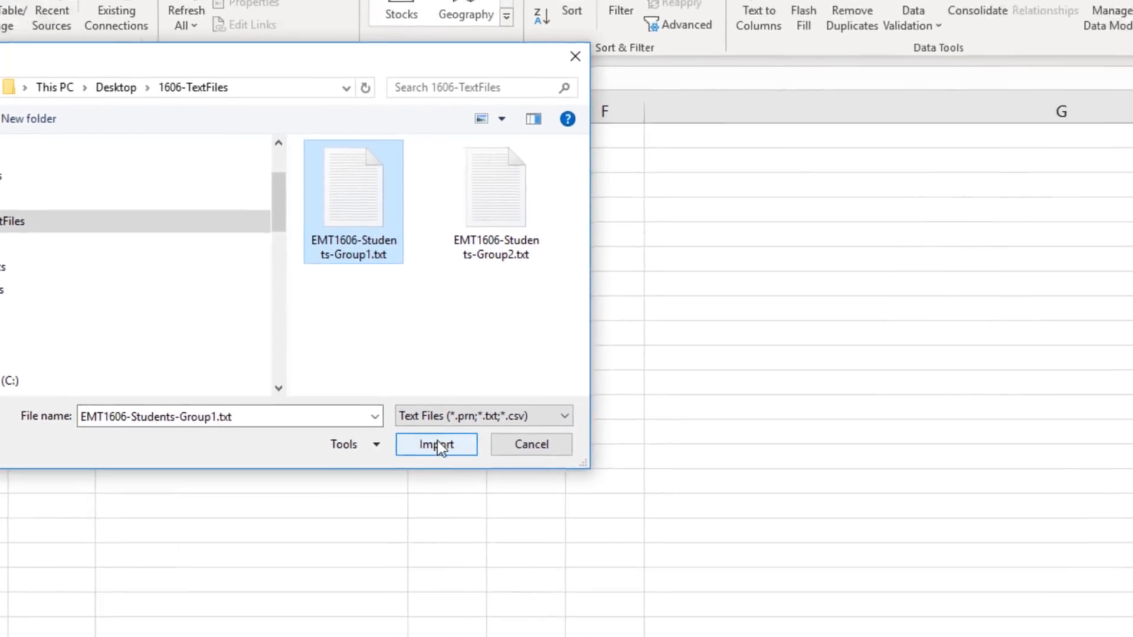
left_click(634, 564)
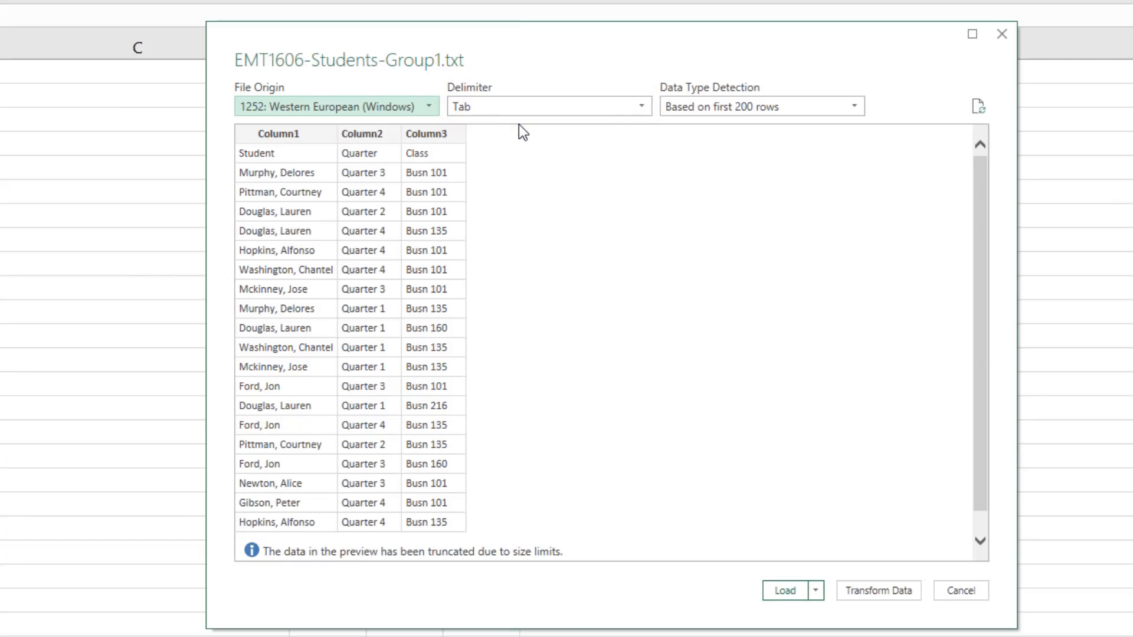
left_click(884, 593)
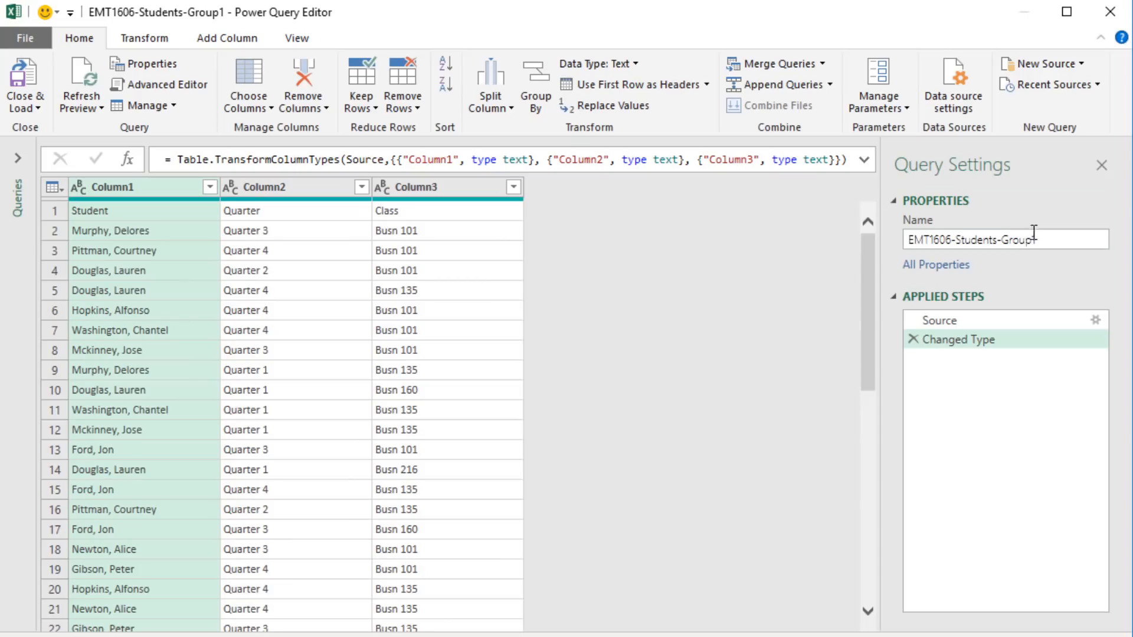
Step: Rename the query as StudentClassReport
left_click_drag(1052, 239, 855, 232)
type("StudentClassReport")
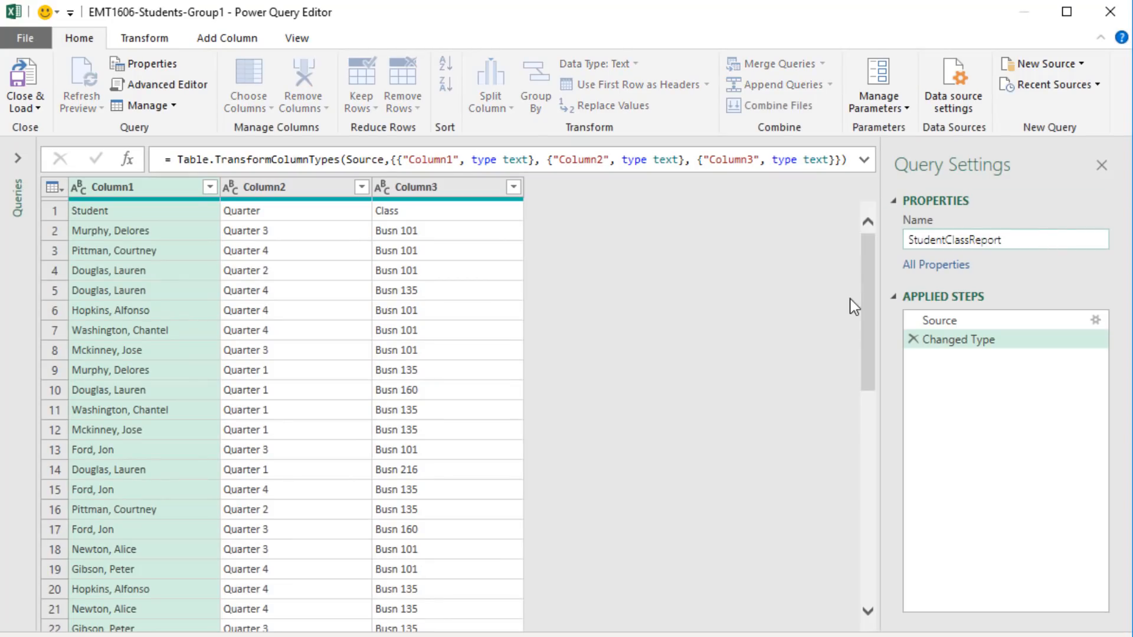
key("Return")
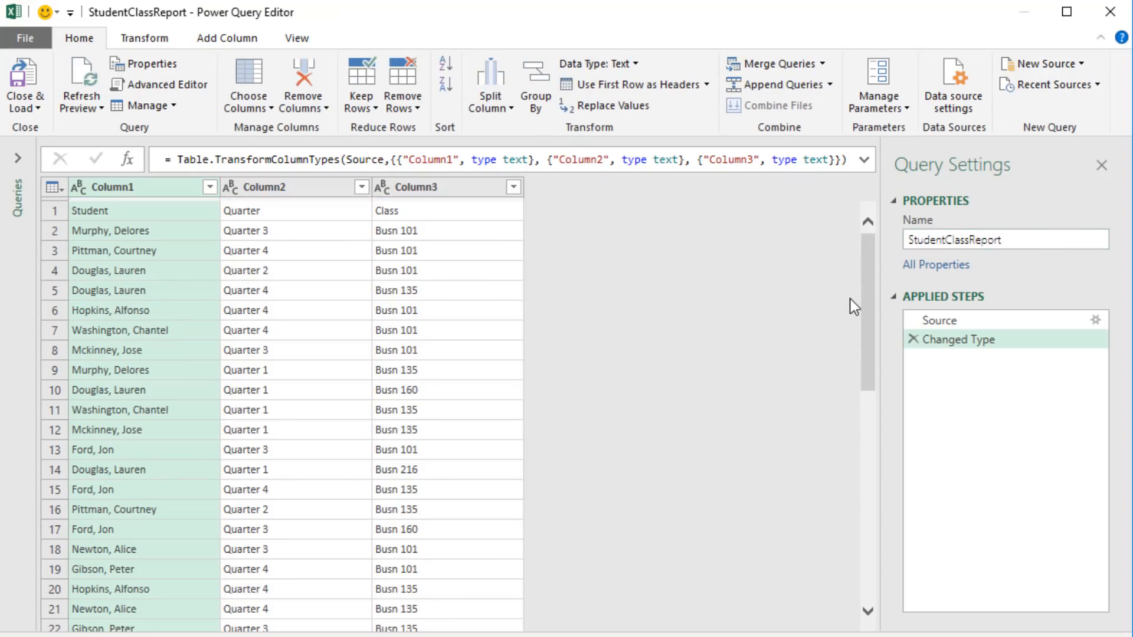
Step: Remove the automatic Changed Type step and promote the first row to column headers
left_click(914, 340)
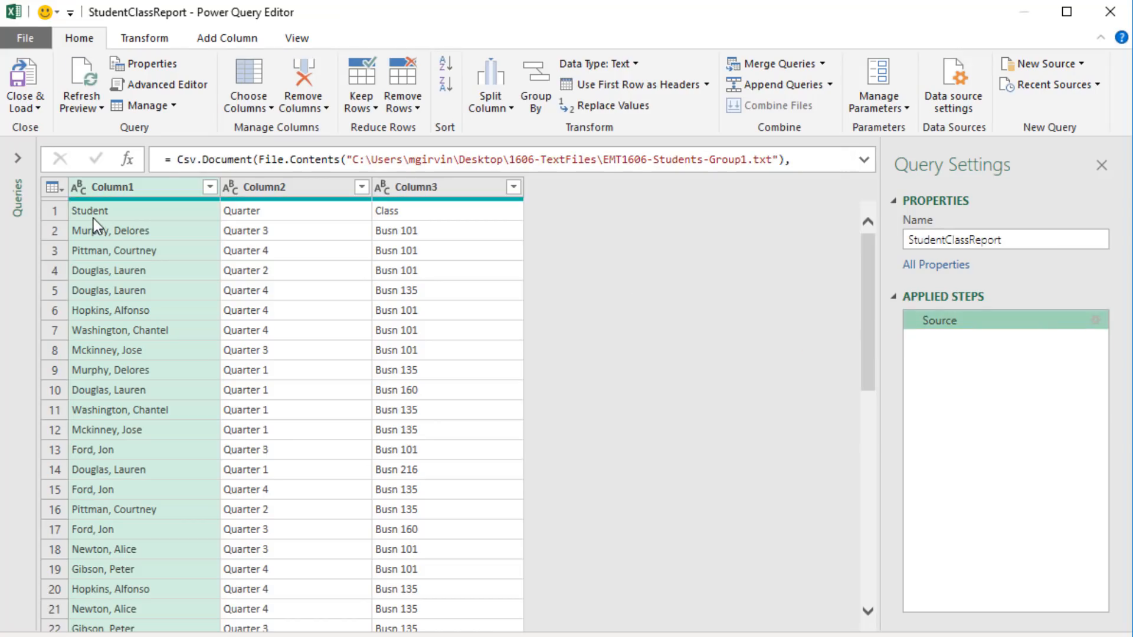
left_click(56, 187)
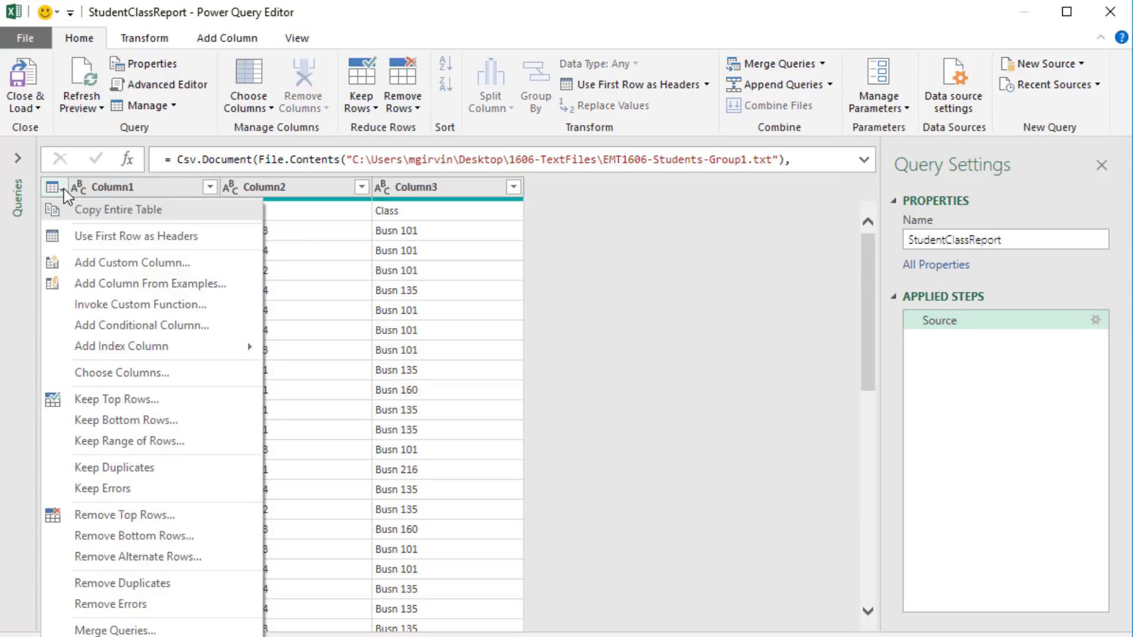
left_click(84, 243)
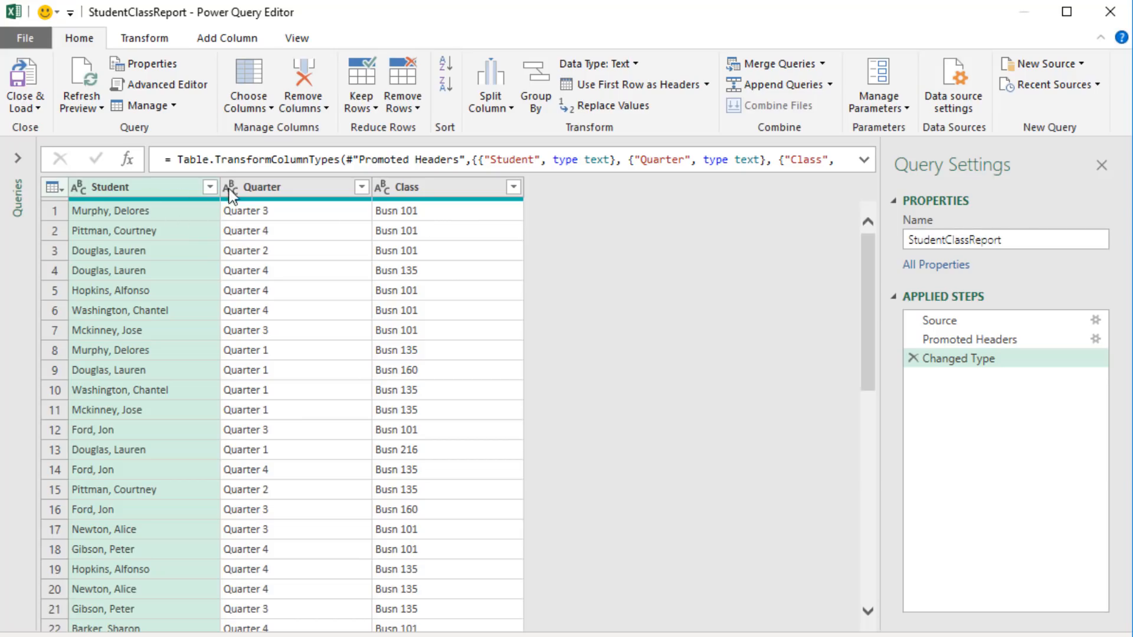
Step: Group the rows by Student and Quarter, with a new column named Cllasses that uses the All Rows operation
left_click(309, 187, "shift")
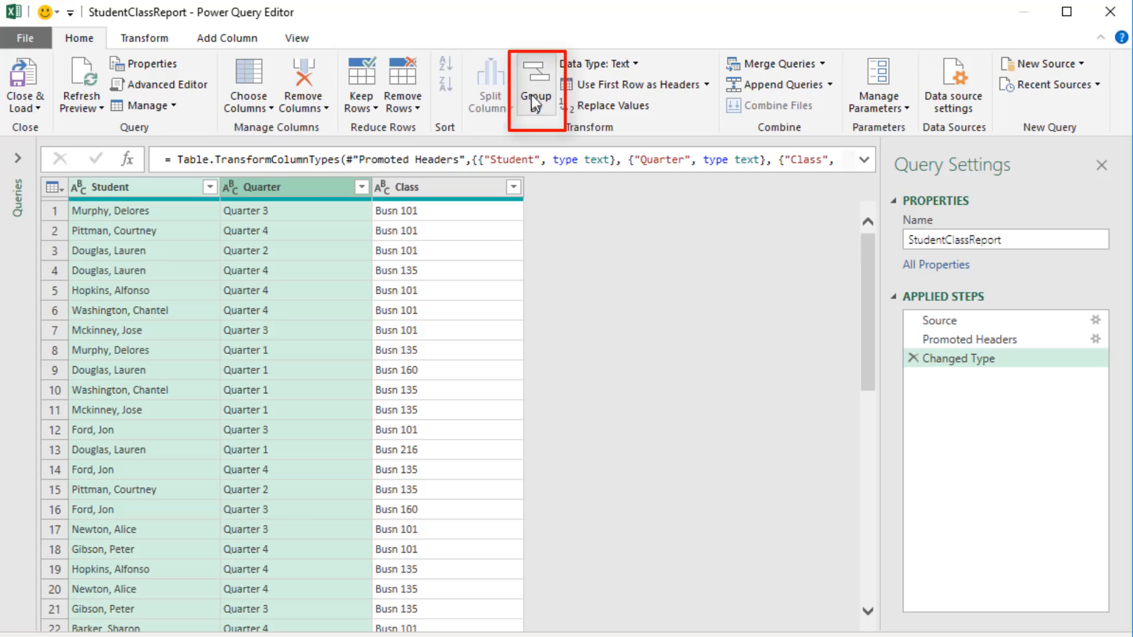
left_click(172, 38)
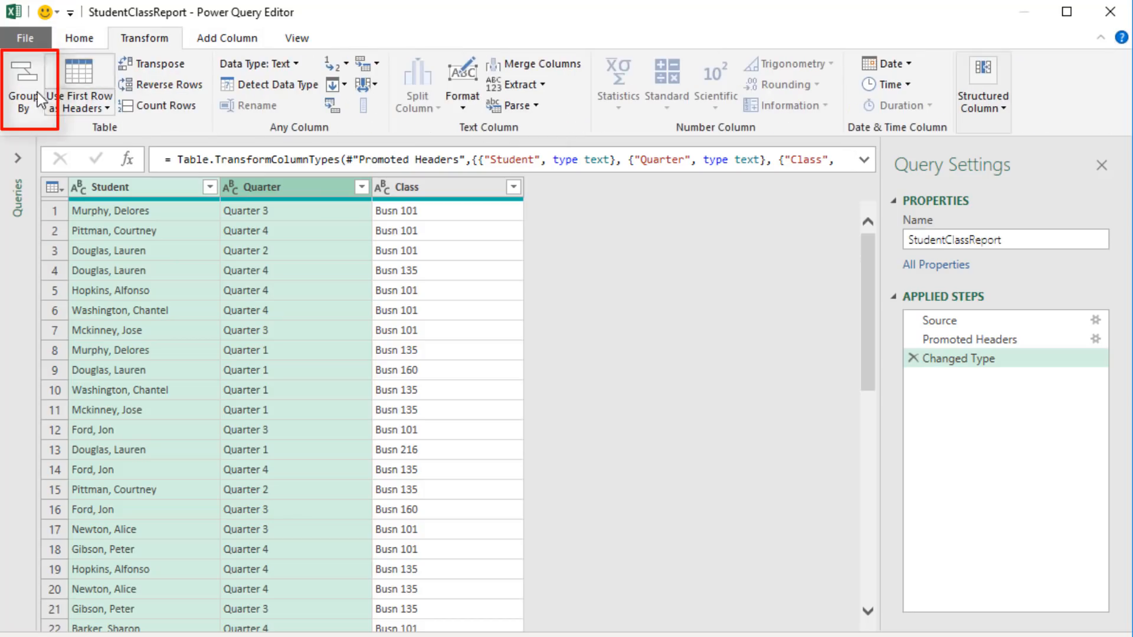
right_click(292, 190)
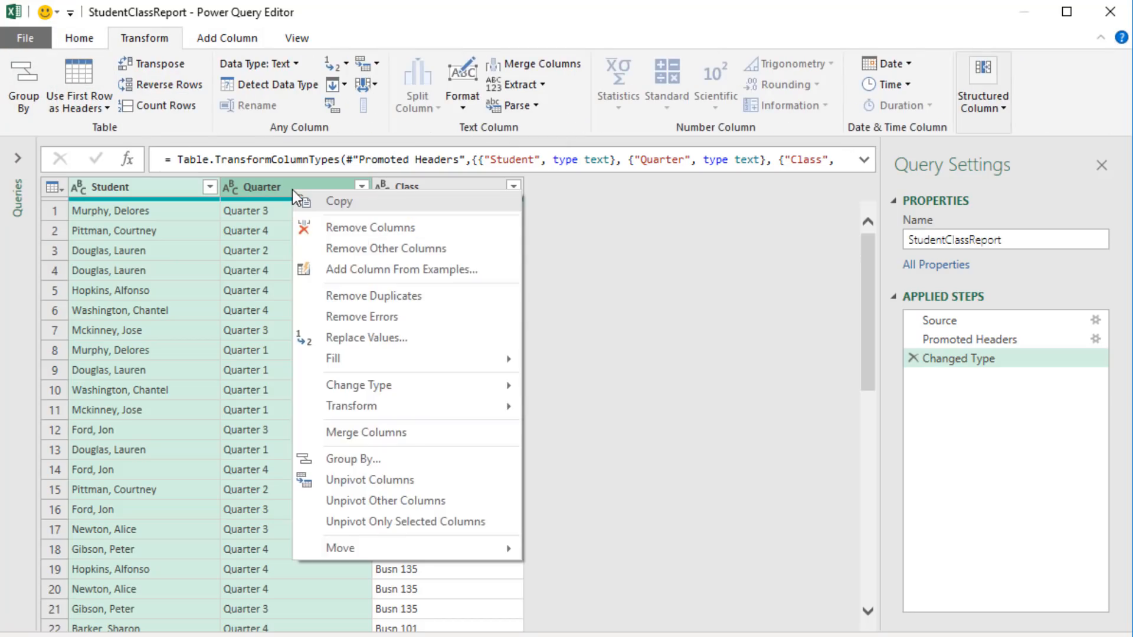
left_click(377, 461)
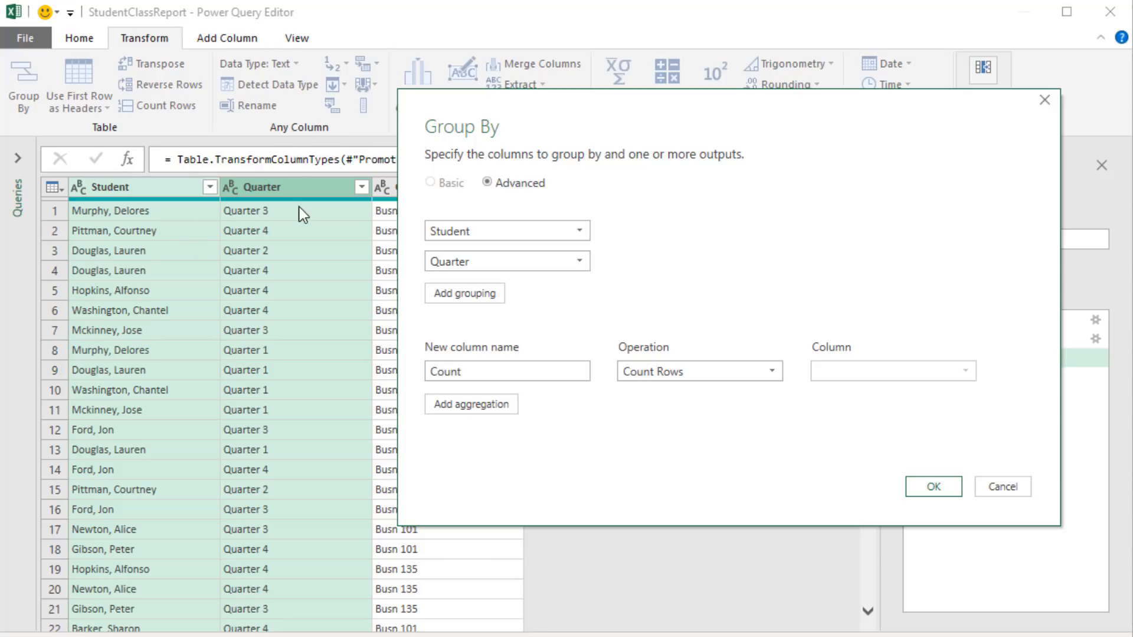
double_click(515, 374)
key("BackSpace")
type("Cllasses")
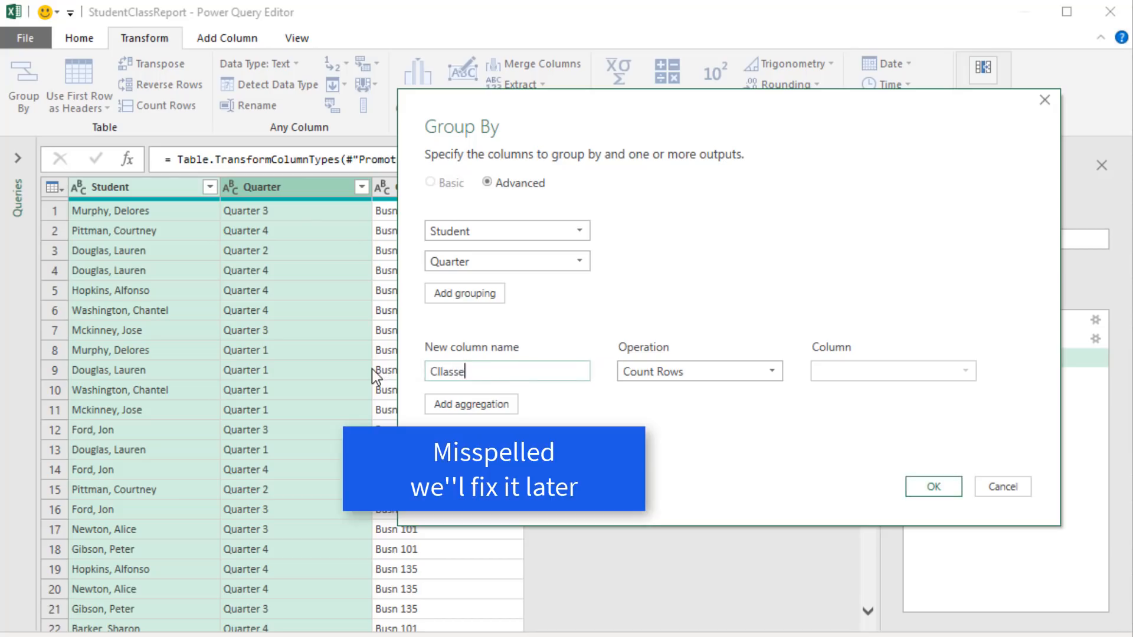
left_click(776, 372)
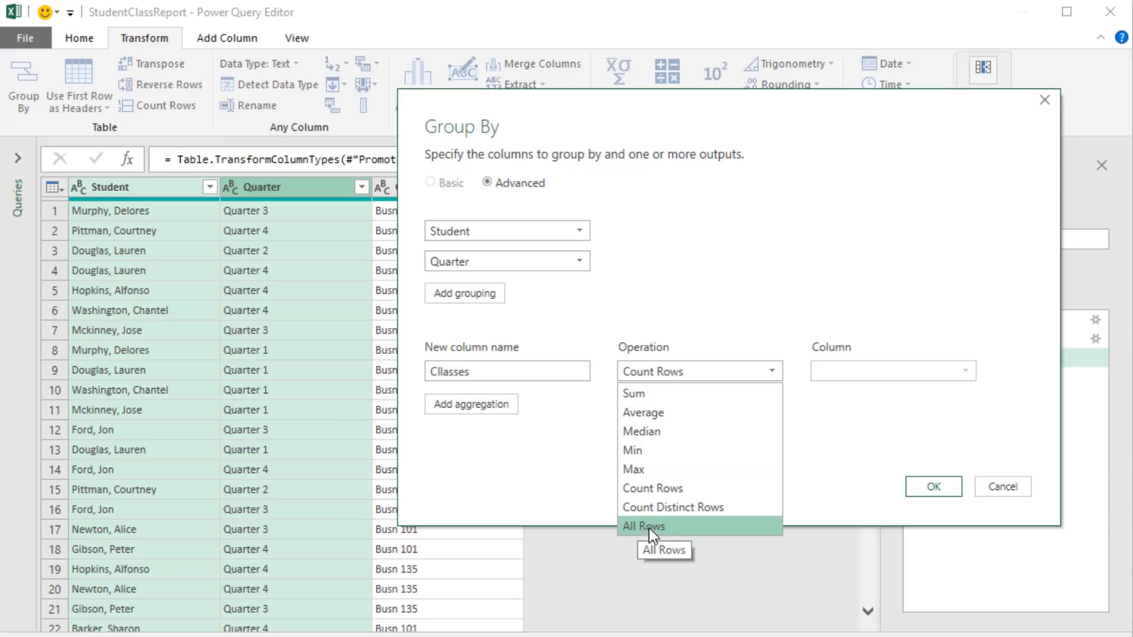
left_click(667, 527)
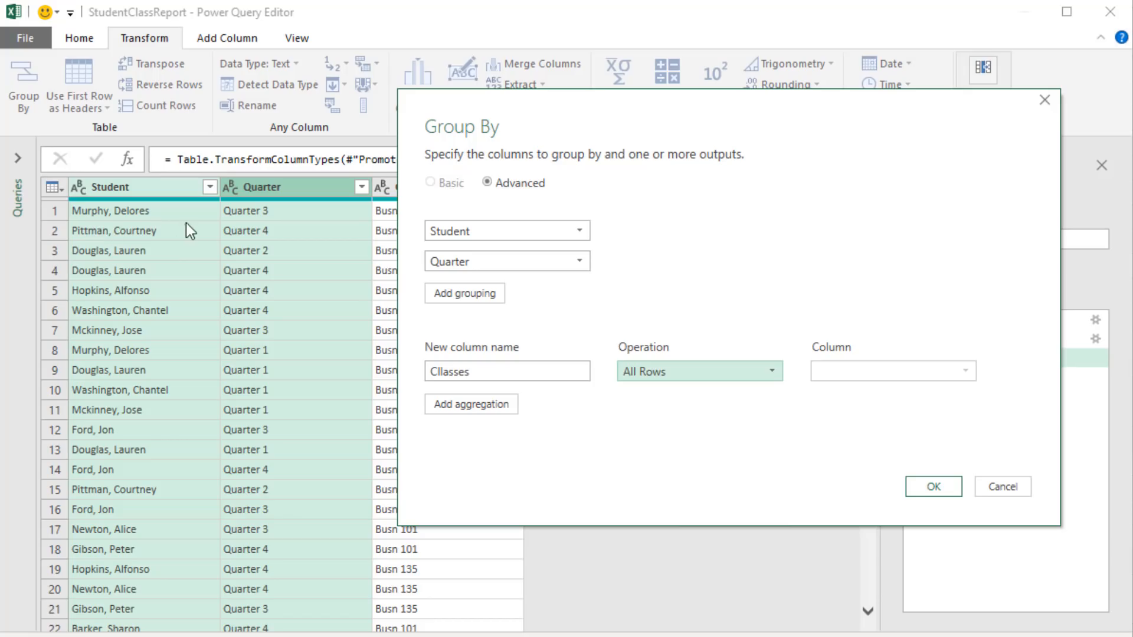
left_click(926, 487)
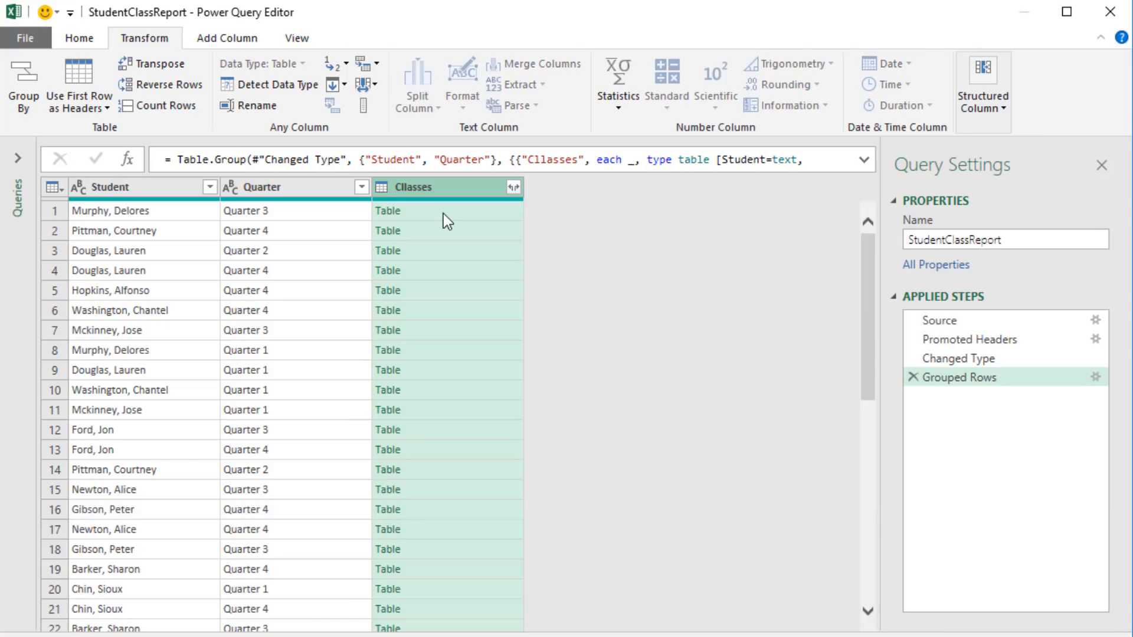
Step: Preview the first row's grouped table and correct the new column's name to Classes in the Table.Group formula
left_click(444, 213)
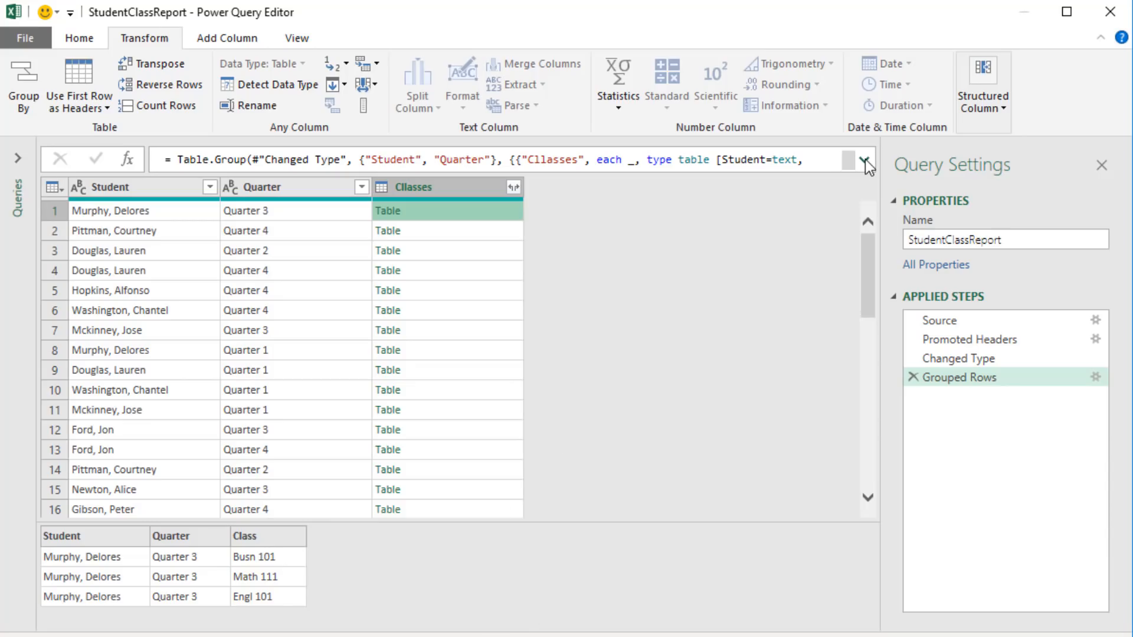
left_click(863, 159)
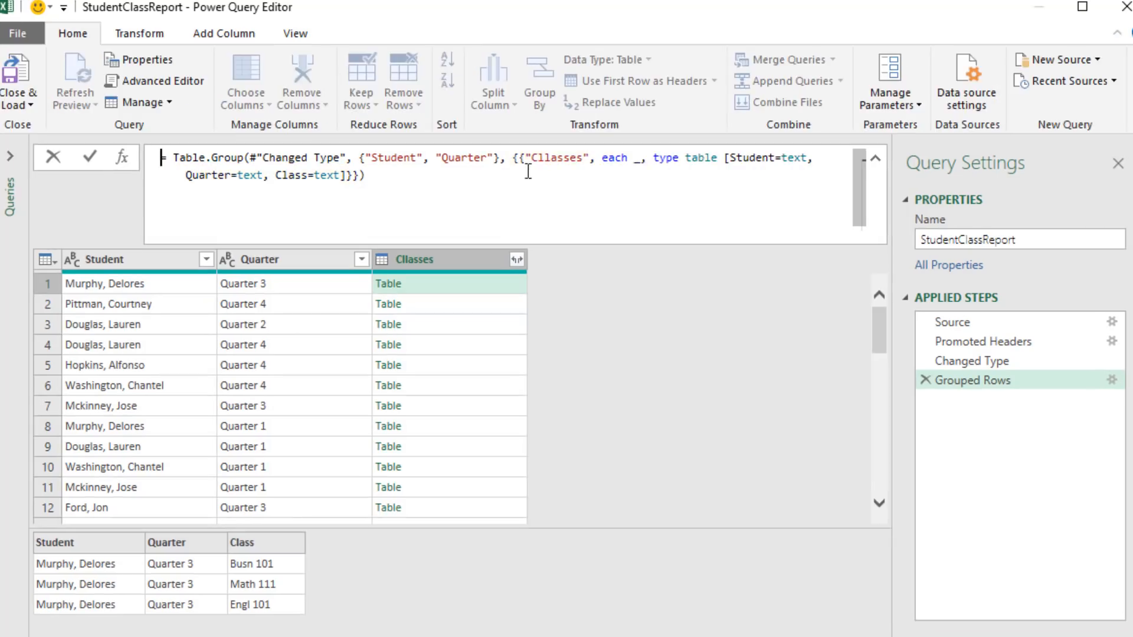
left_click_drag(519, 160, 352, 177)
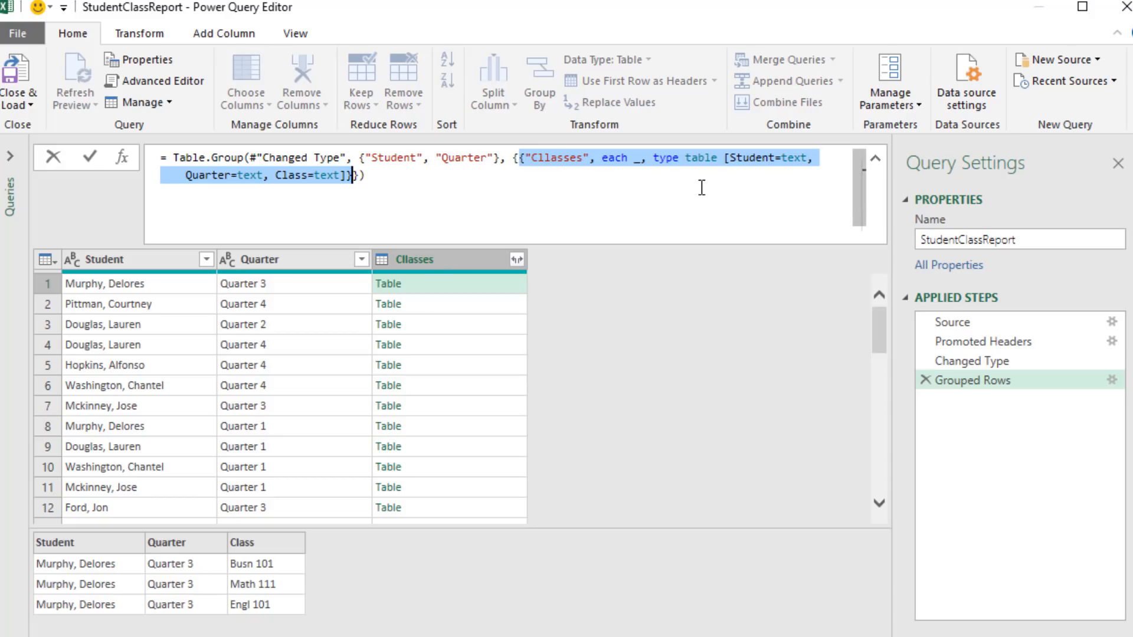
left_click(555, 165)
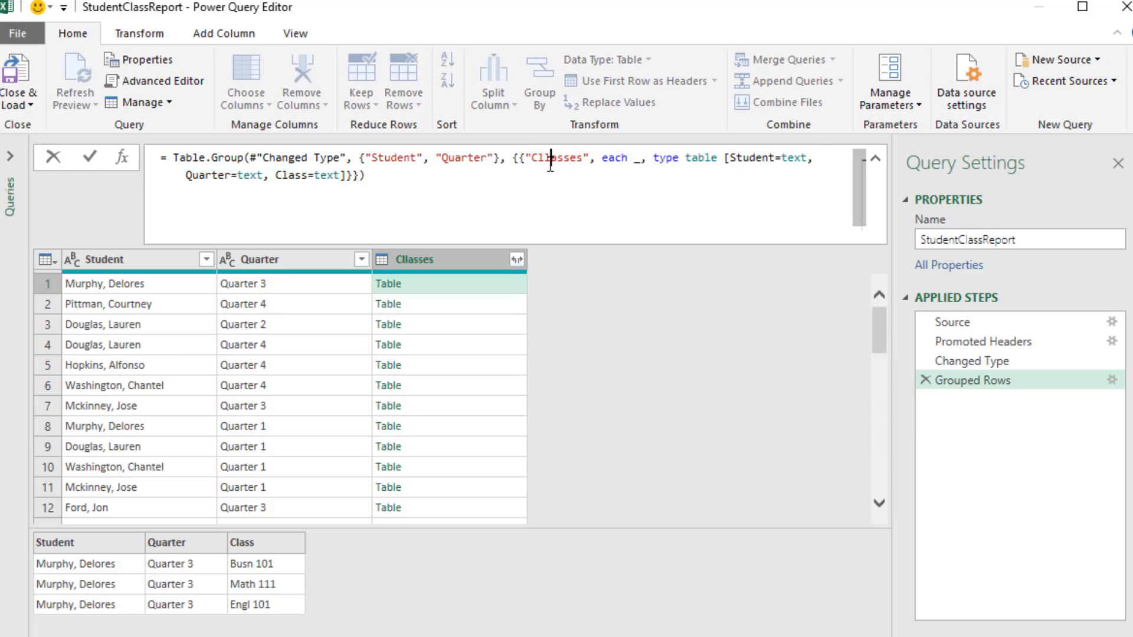
key("BackSpace")
key("Right")
key("Right")
key("Right")
key("Right")
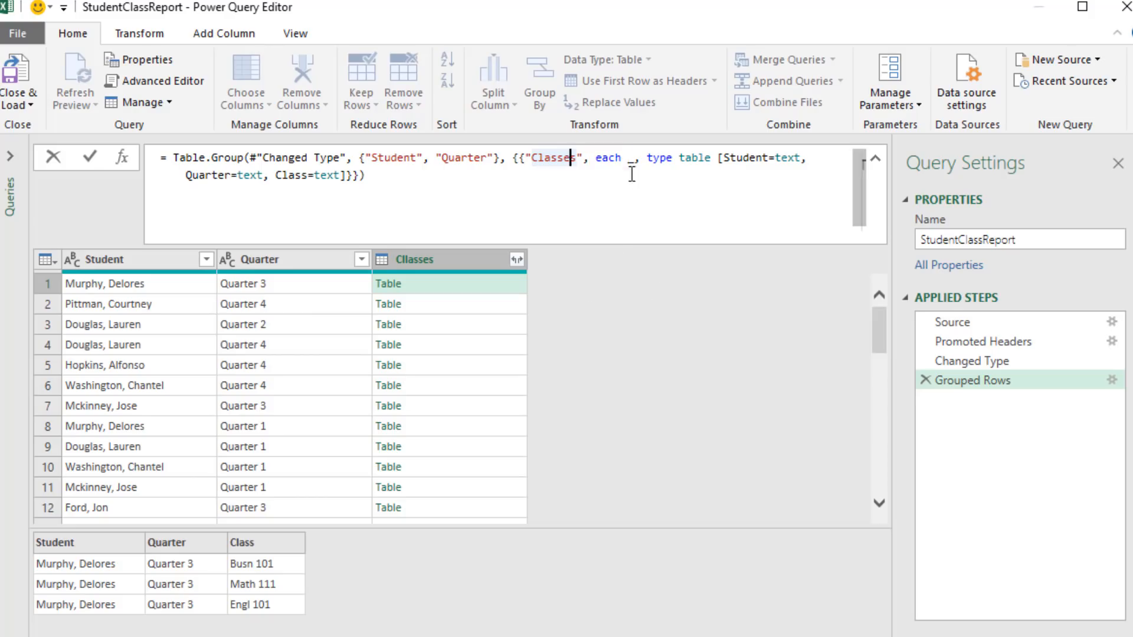
Step: Replace everything after each in the Table.Group formula with the [Class] field reference and closing brackets, and preview the first row's list
left_click_drag(628, 158, 703, 190)
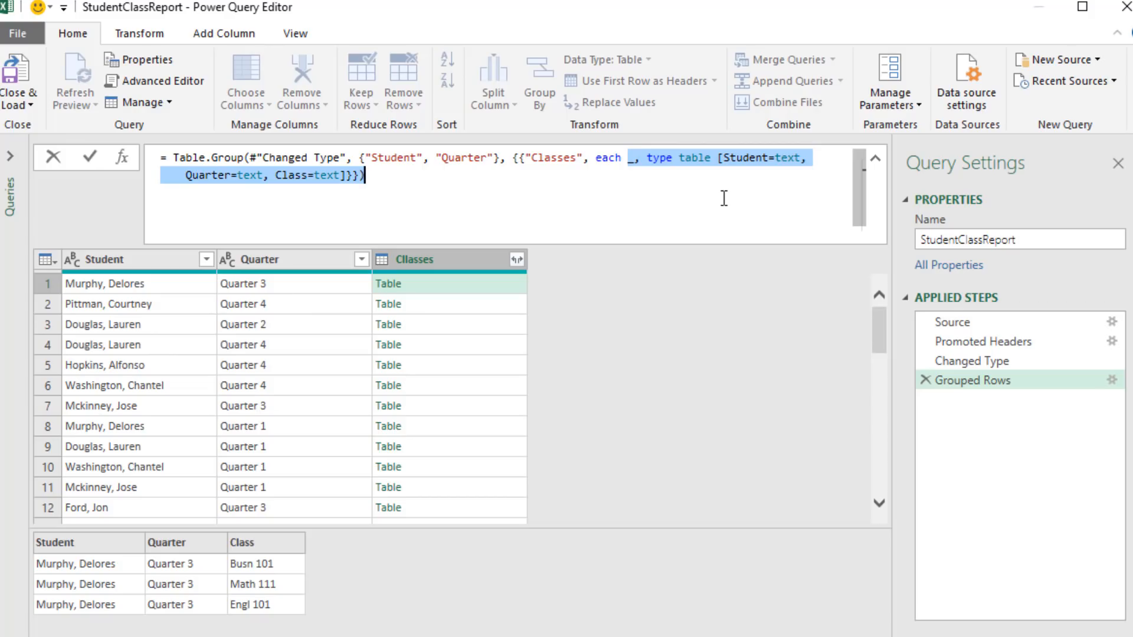
key("Delete")
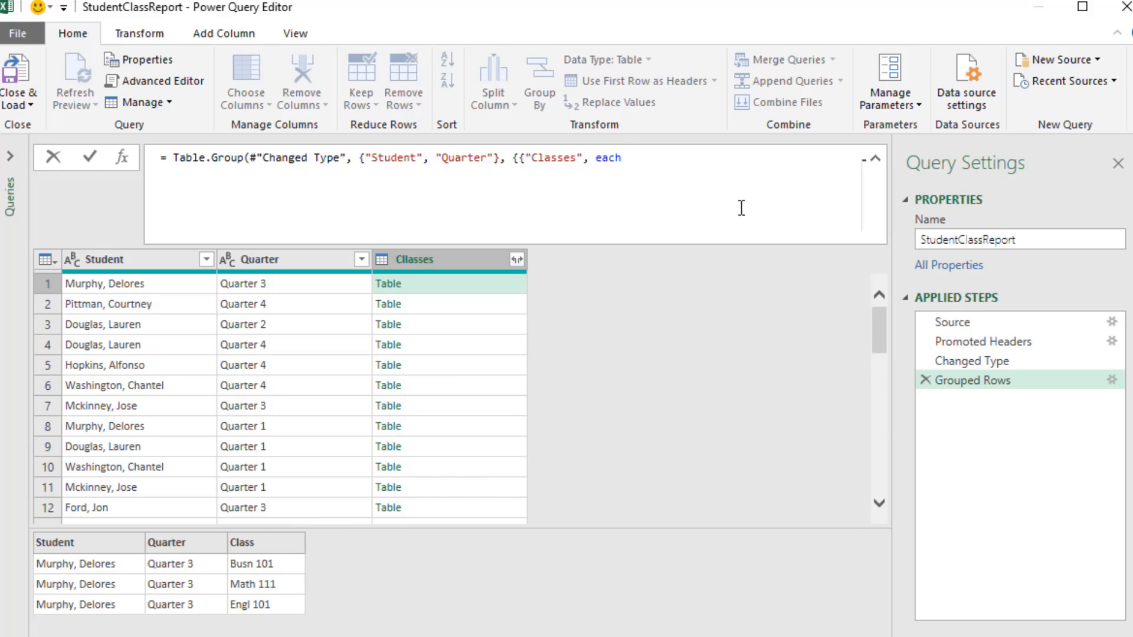
type("[Clas")
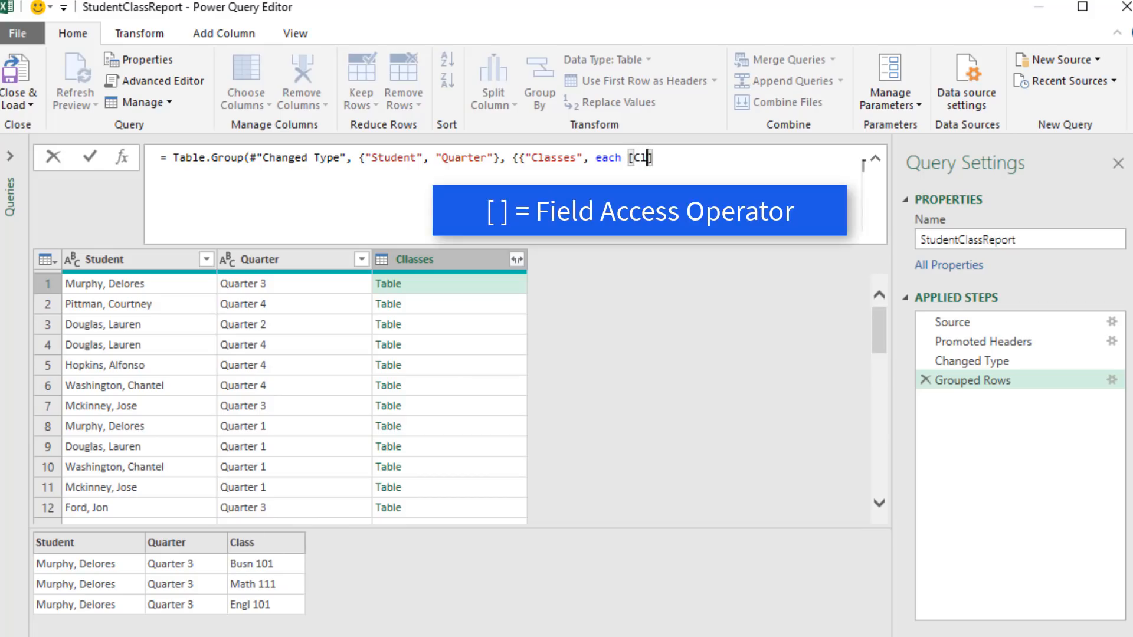
type("s")
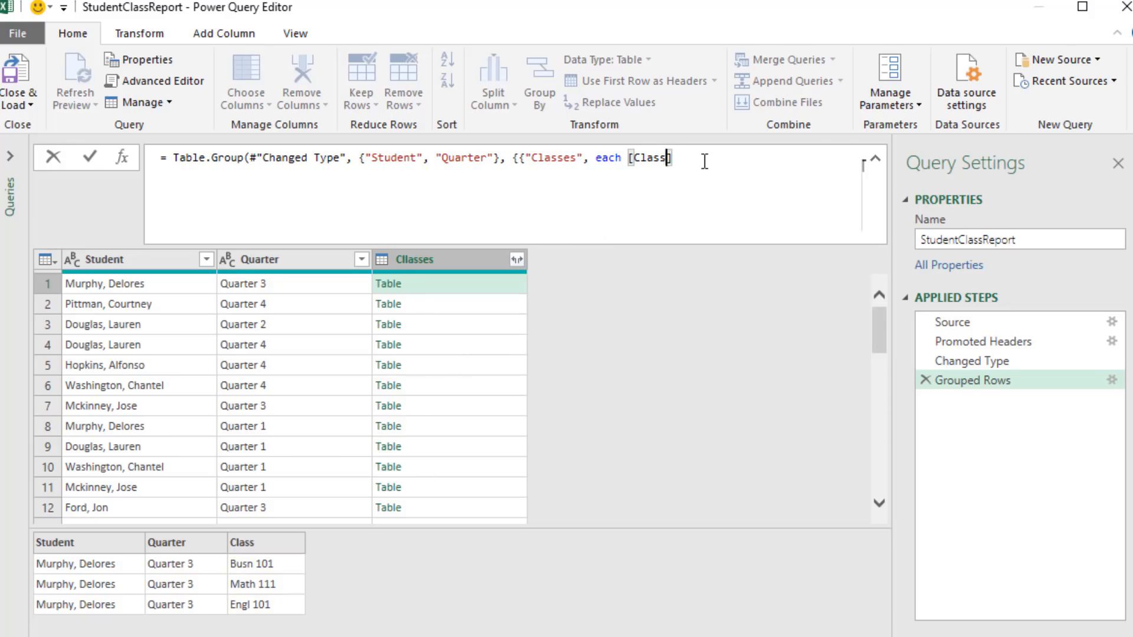
type("}")
key("Return")
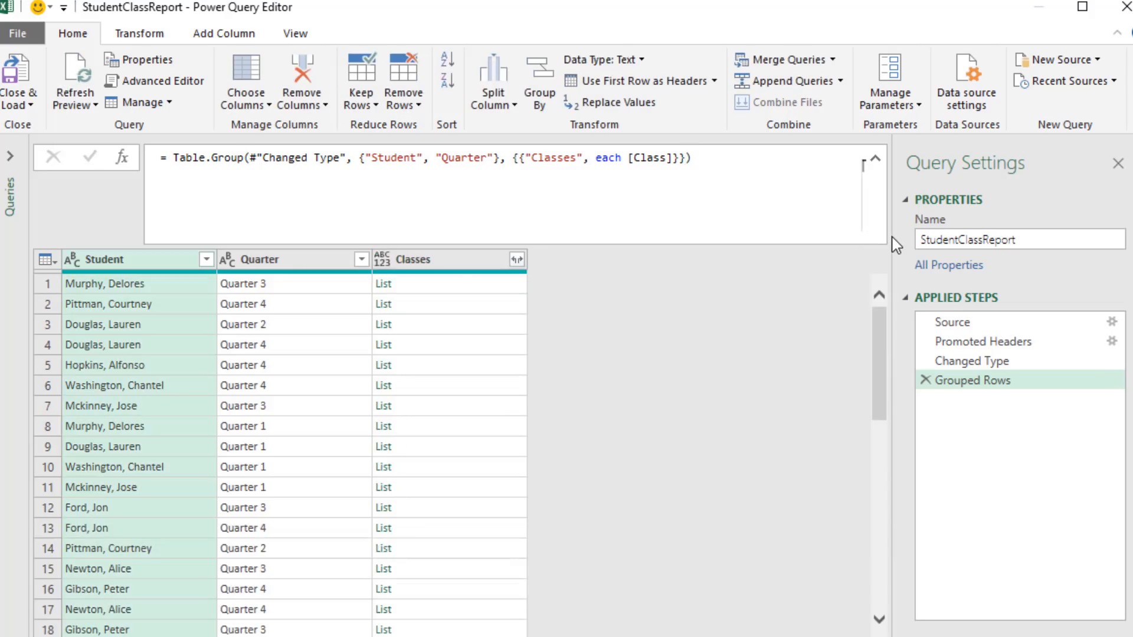
left_click(452, 286)
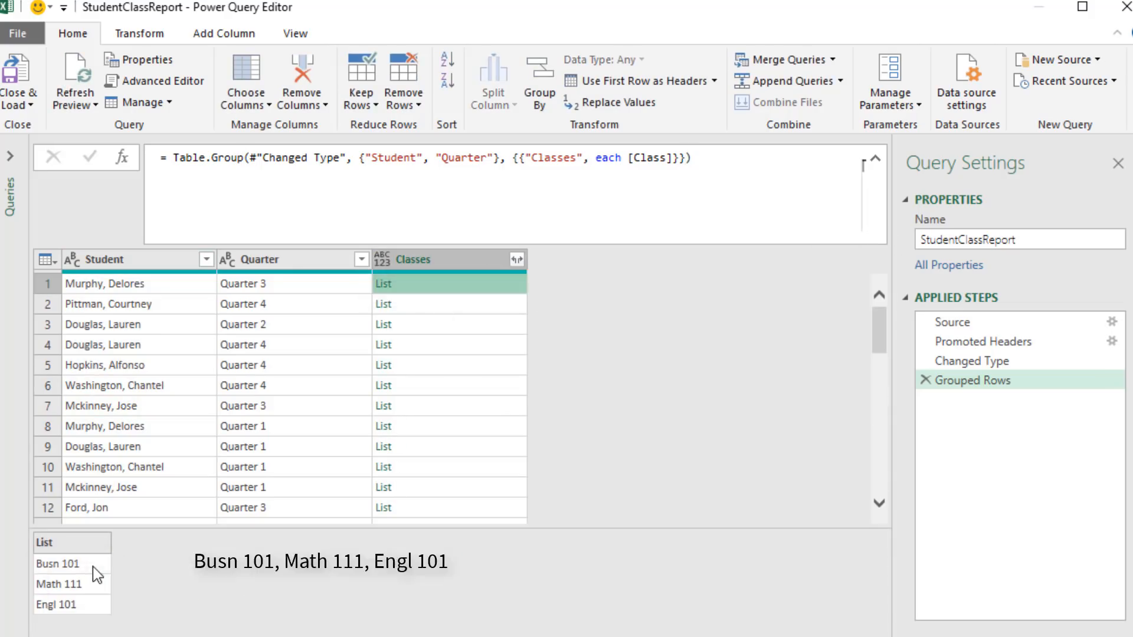
Step: Wrap the [Class] reference in Text.Combine with a comma-and-space separator in the Table.Group formula, and slightly widen the Classes column
left_click(630, 159)
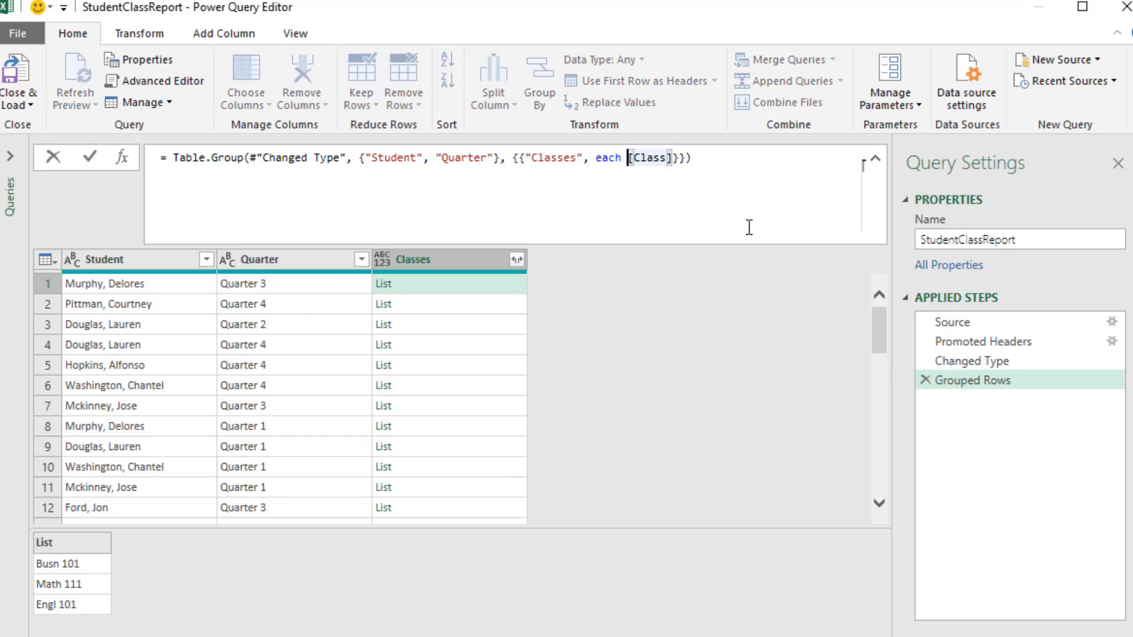
type("Text.C")
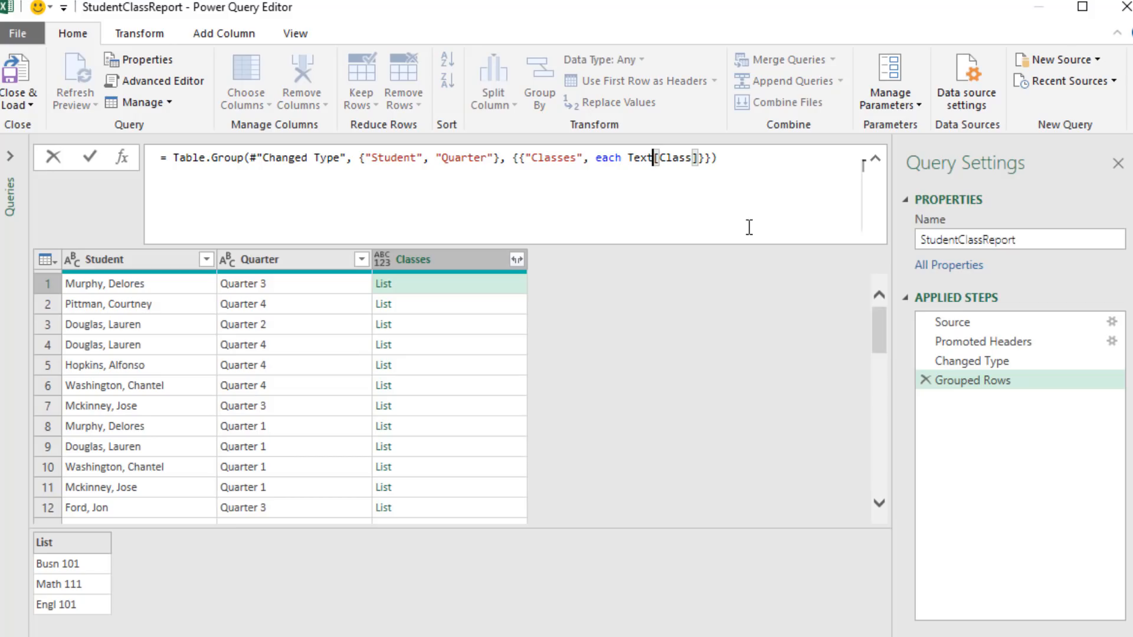
type("o")
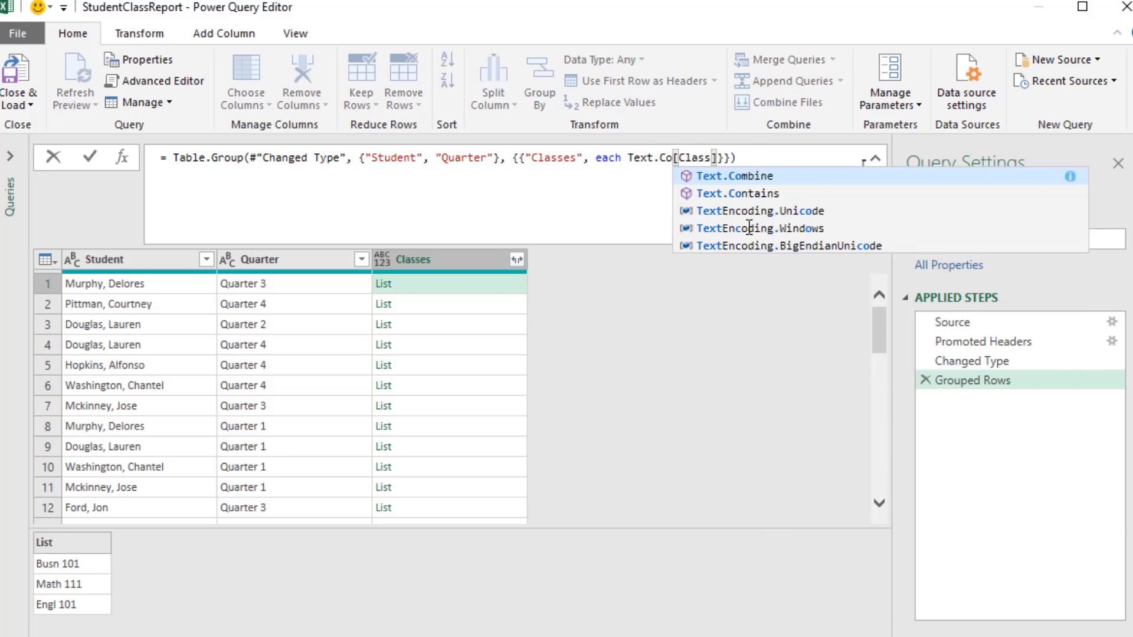
key("Tab")
type("(")
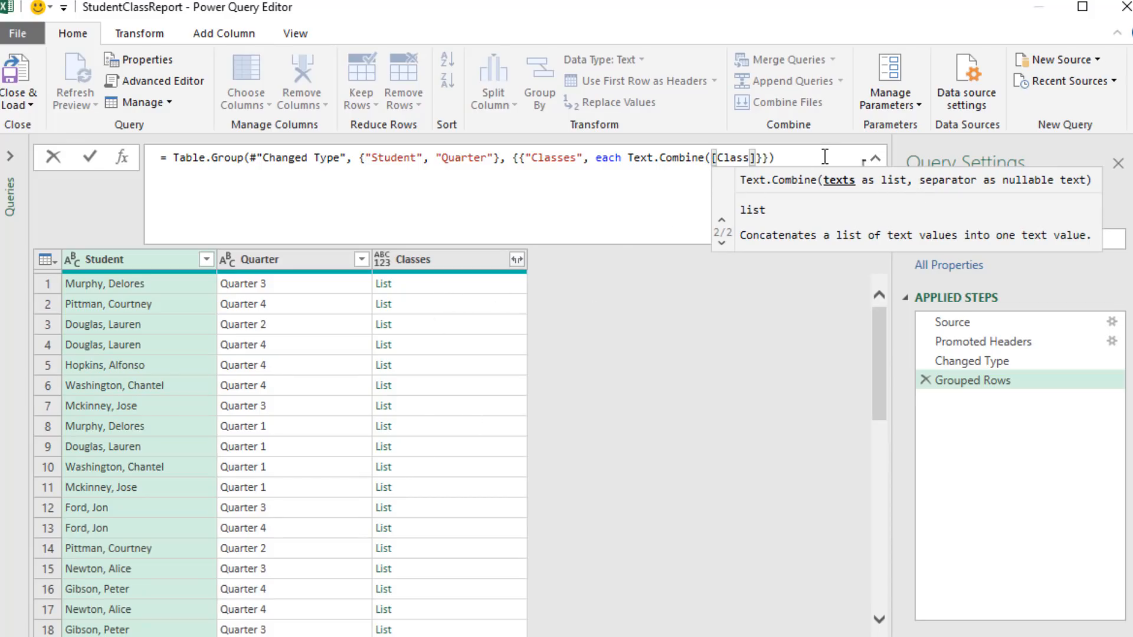
left_click(759, 157)
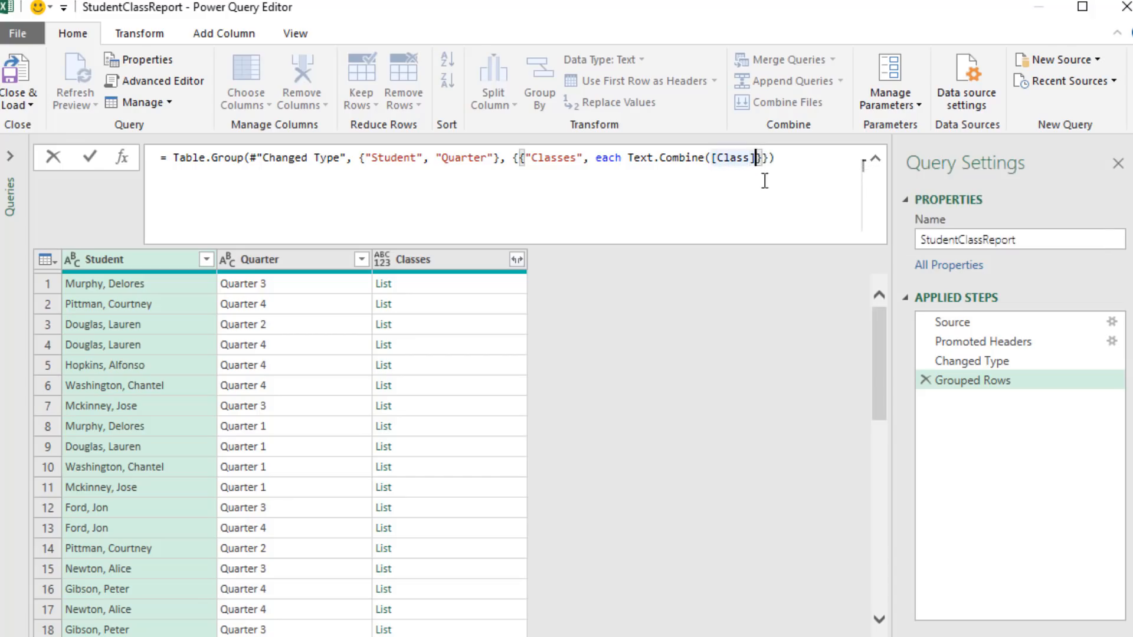
type(",\"\"")
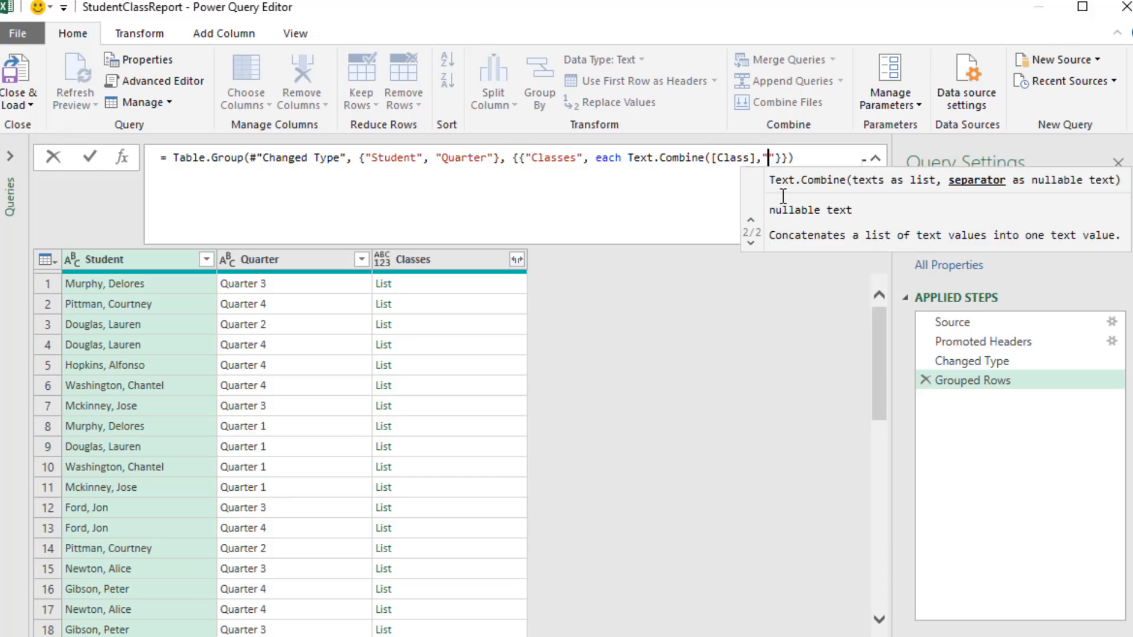
type(",")
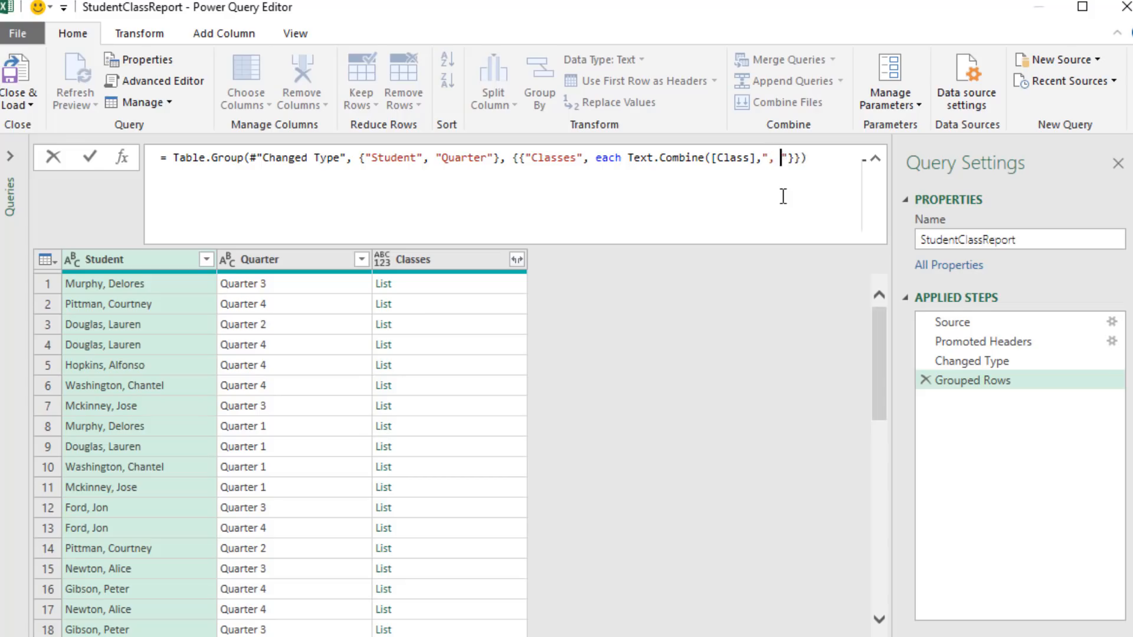
key("Right")
type(")")
key("Return")
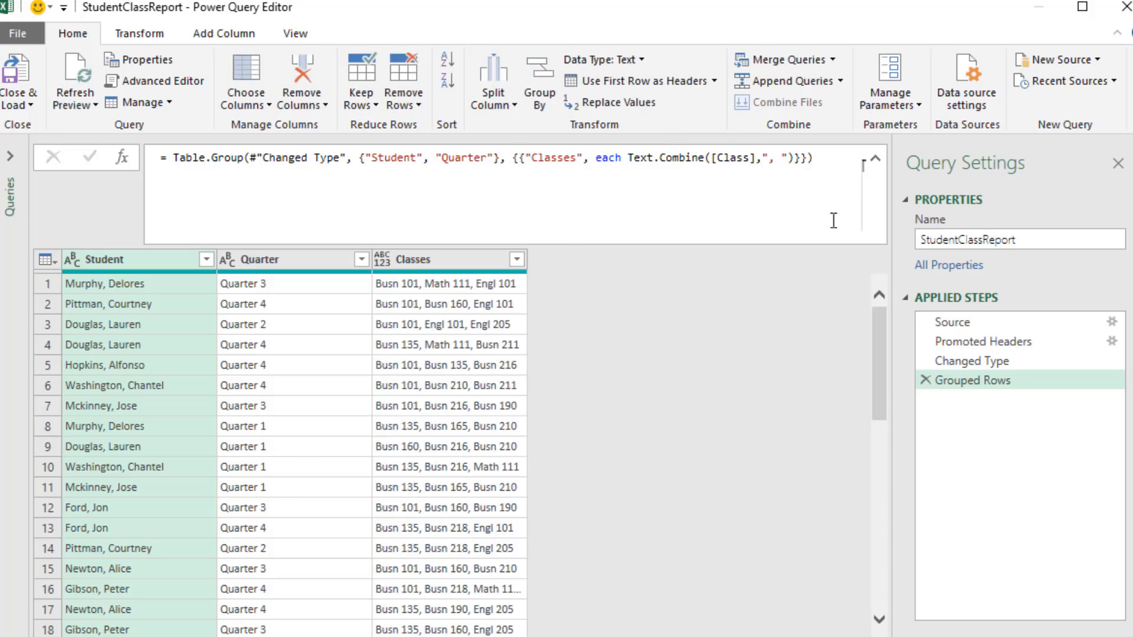
left_click_drag(524, 255, 537, 256)
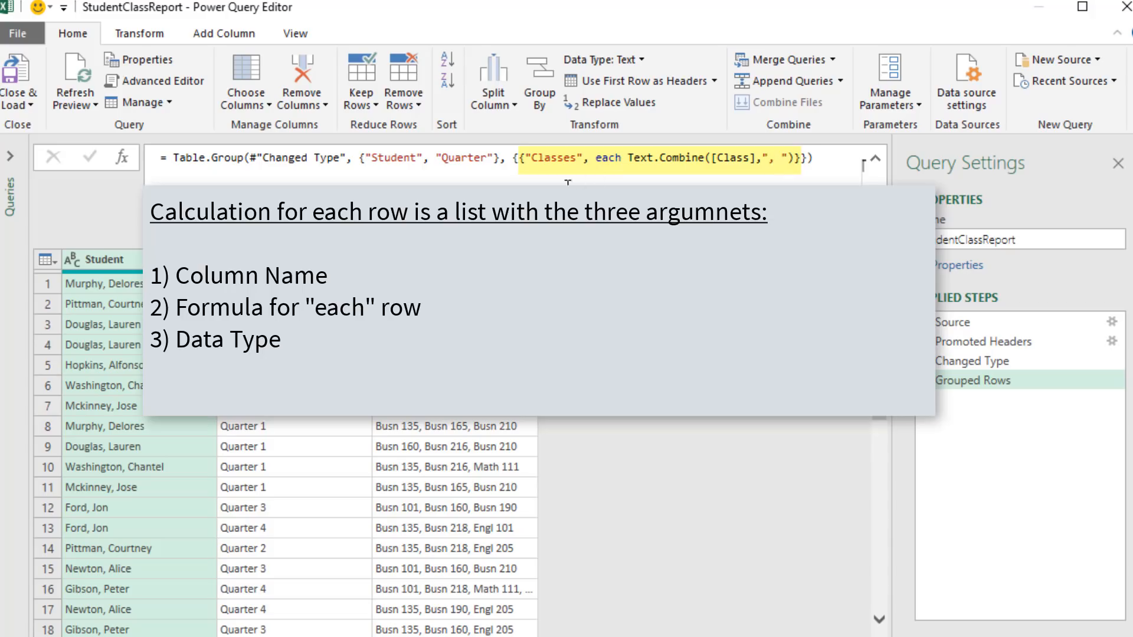
Step: Add type text as the third item of the Classes aggregation list in the Table.Group formula and apply it
left_click(794, 158)
type(", ")
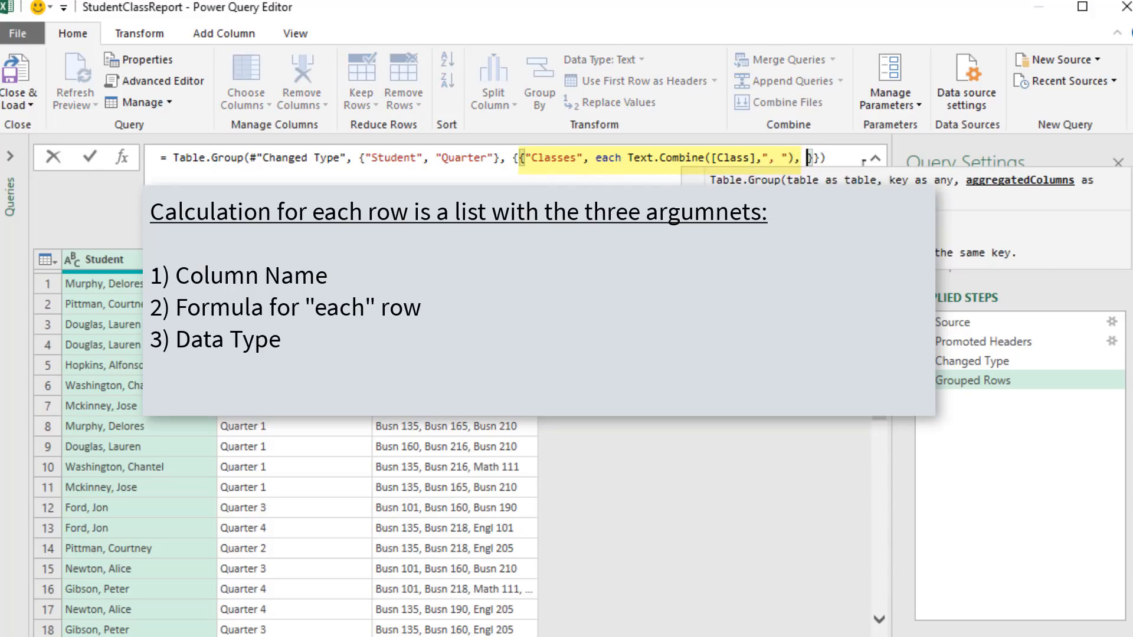
type("type te")
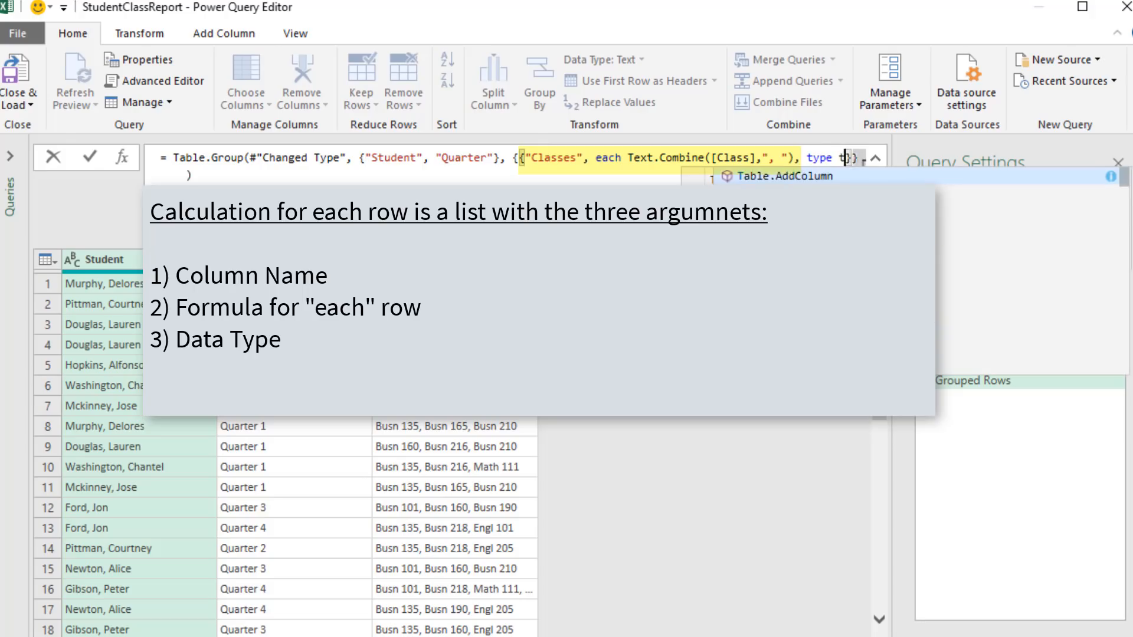
type("xt")
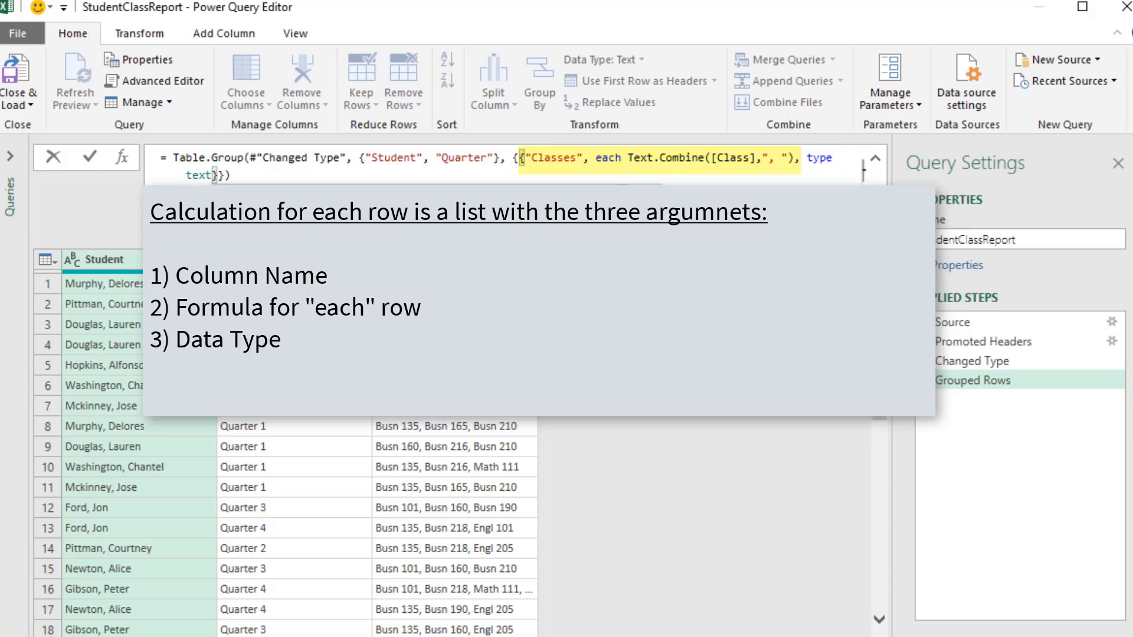
left_click(482, 221)
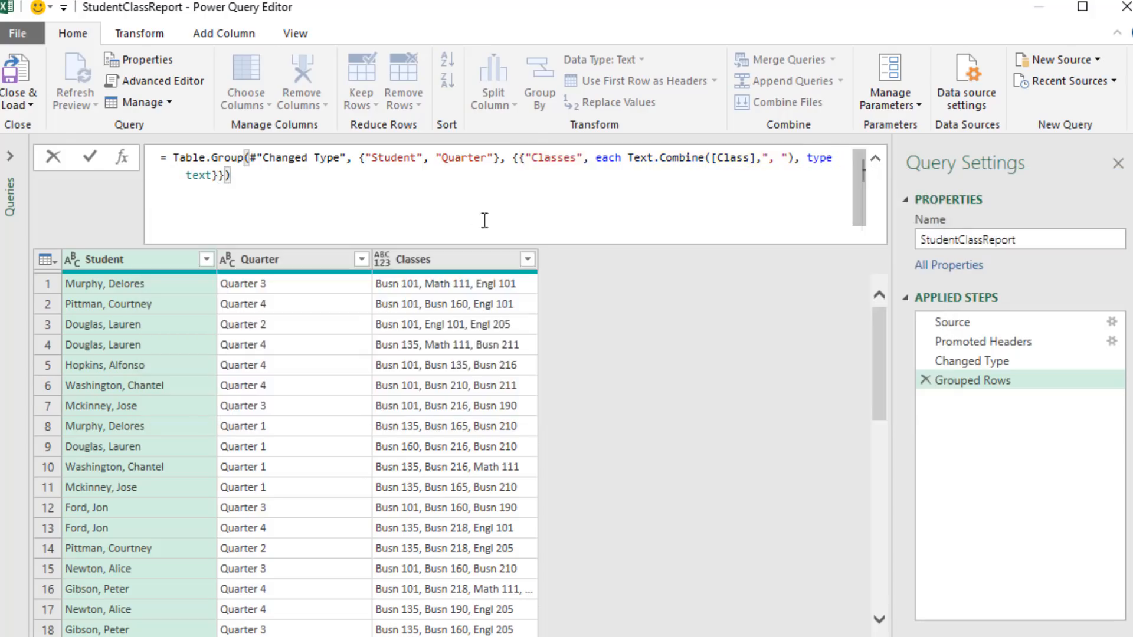
key("Return")
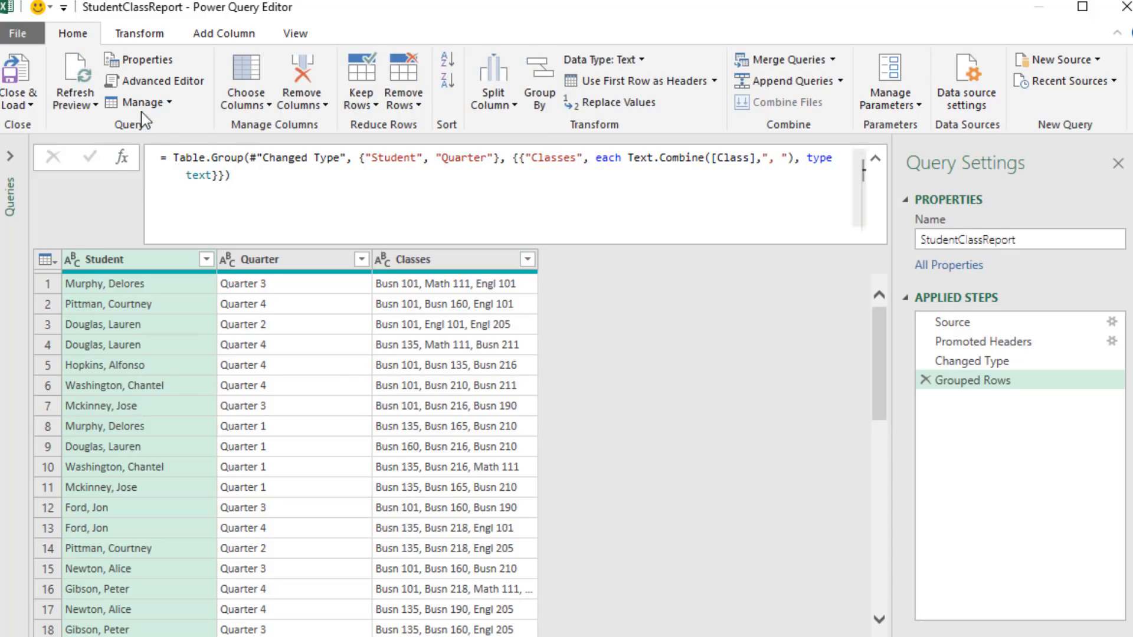
Step: Load the query as a table into the existing worksheet at cell A1
left_click(31, 105)
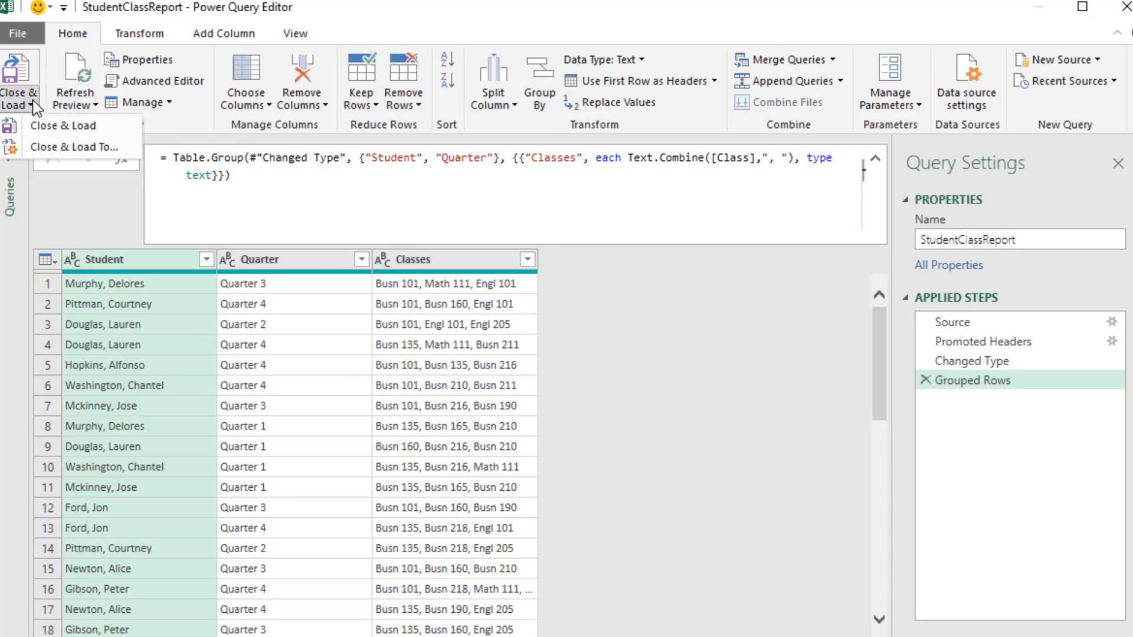
left_click(66, 149)
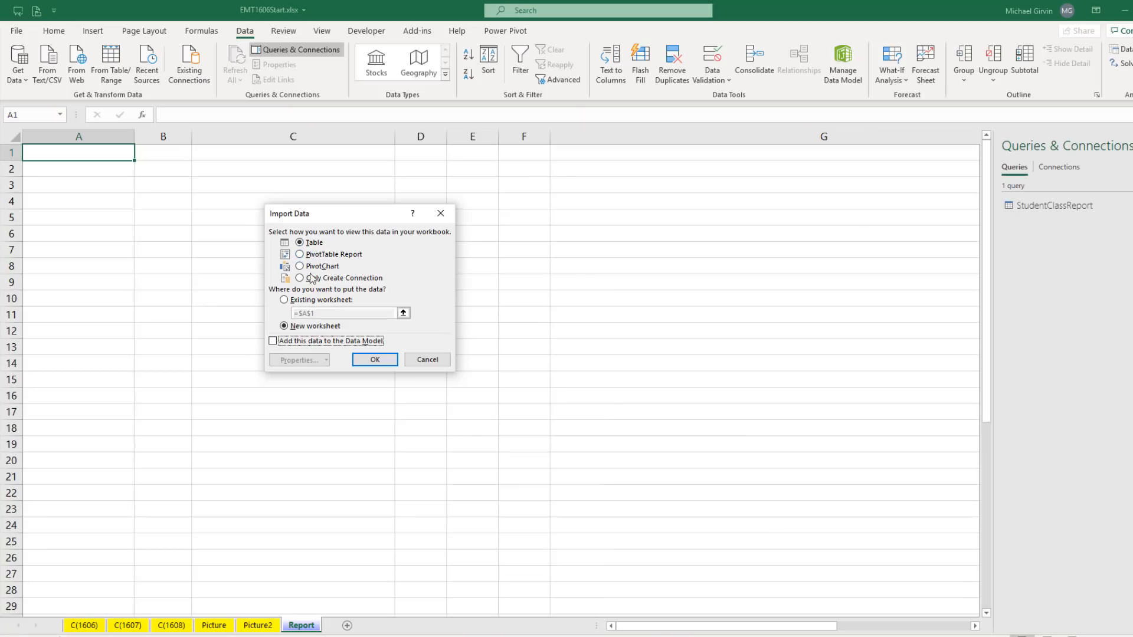
left_click(291, 302)
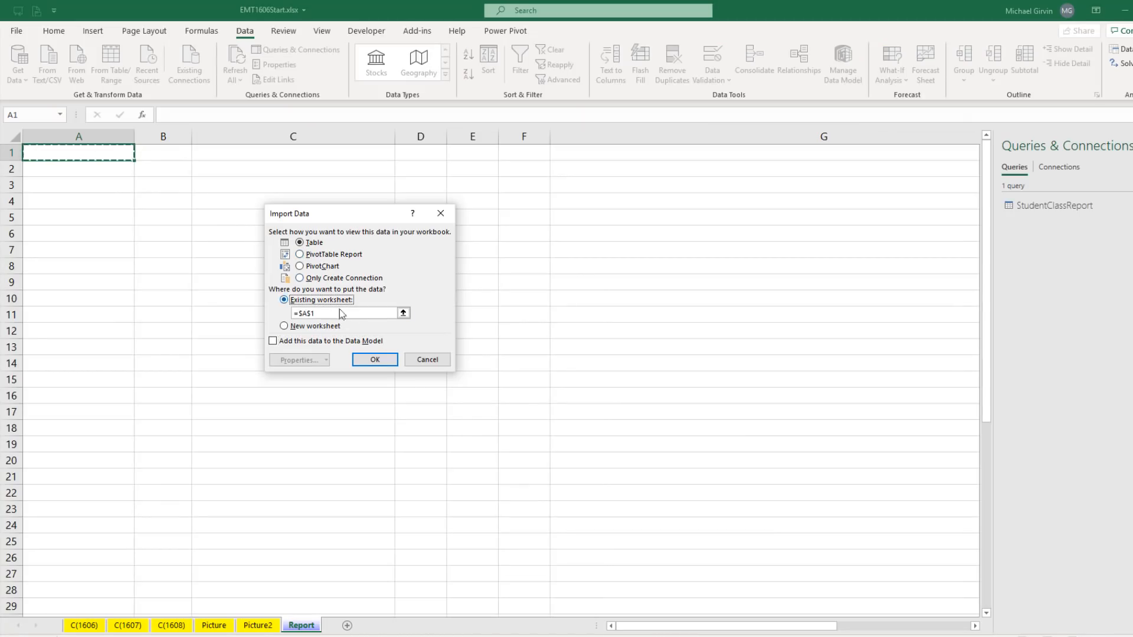
left_click(375, 360)
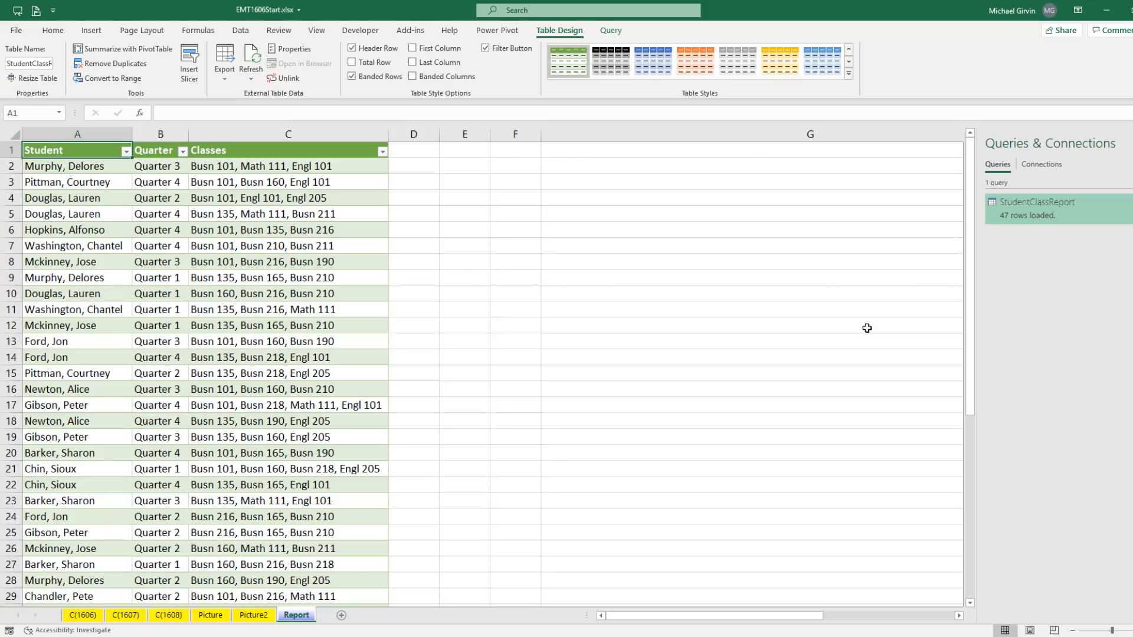
Step: Reopen the StudentClassReport query for editing and review the file settings of its Source step
mouse_move(1036, 211)
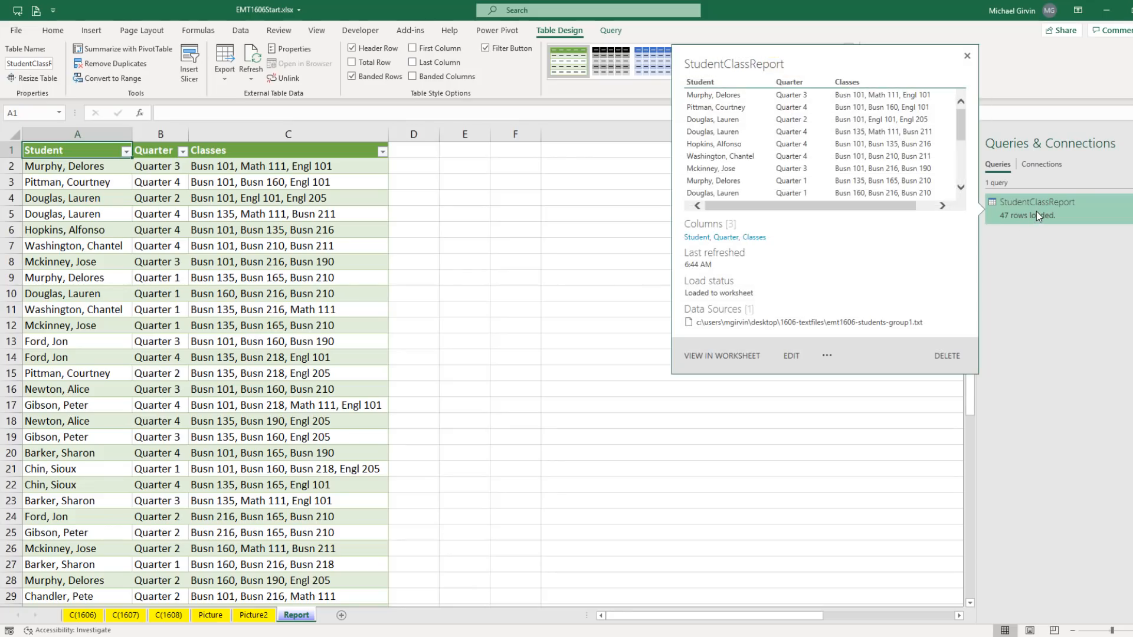
double_click(1036, 211)
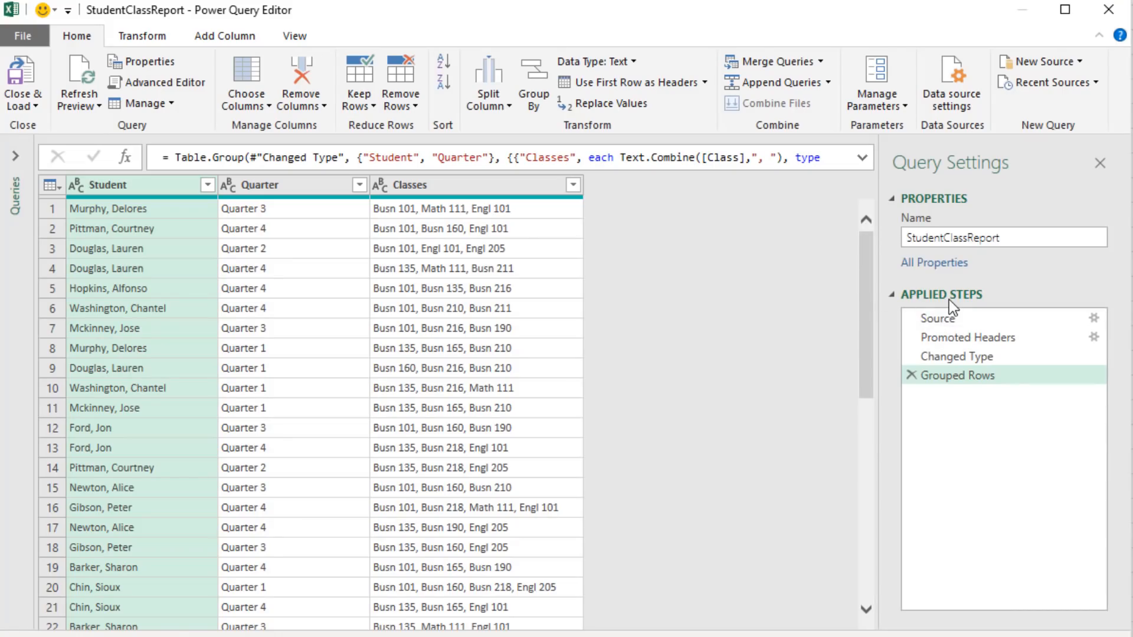
left_click(944, 322)
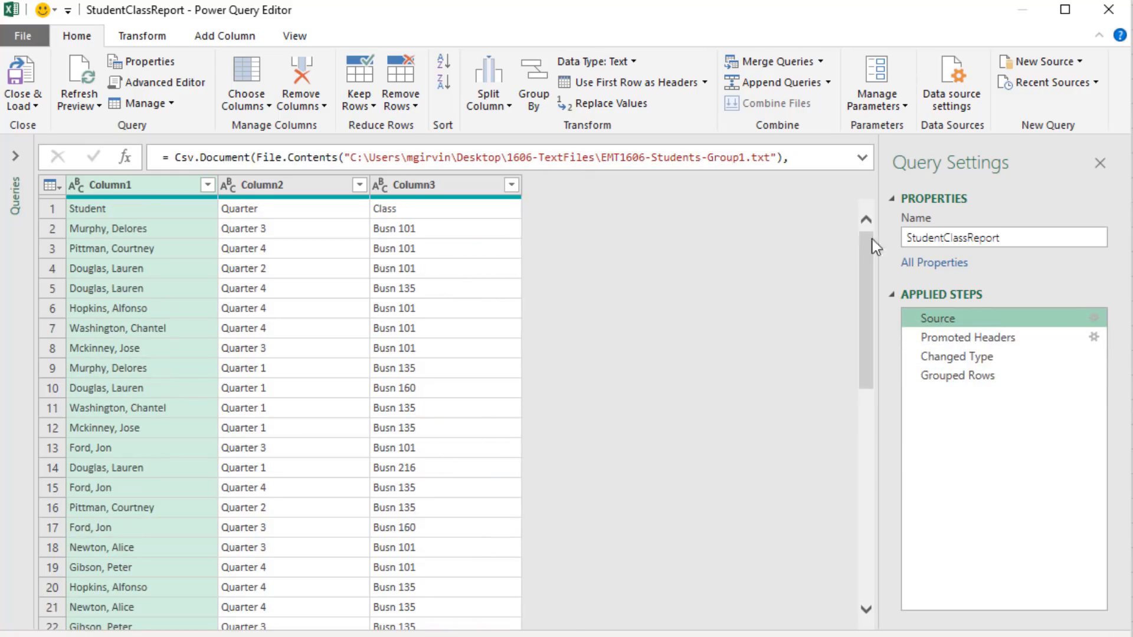
left_click(1092, 319)
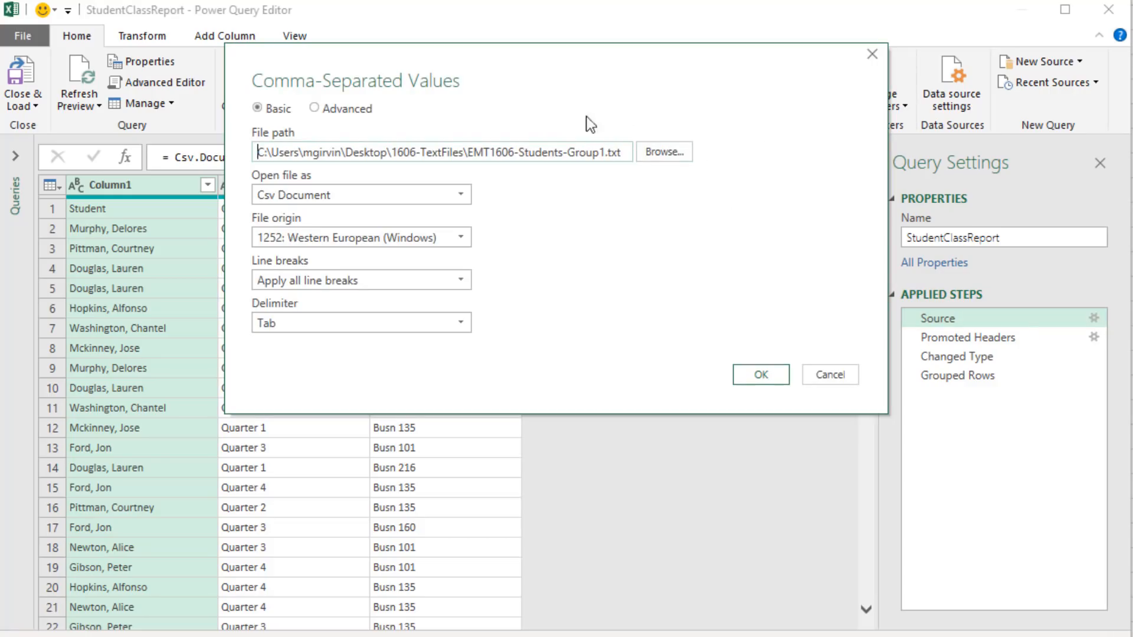
left_click(781, 374)
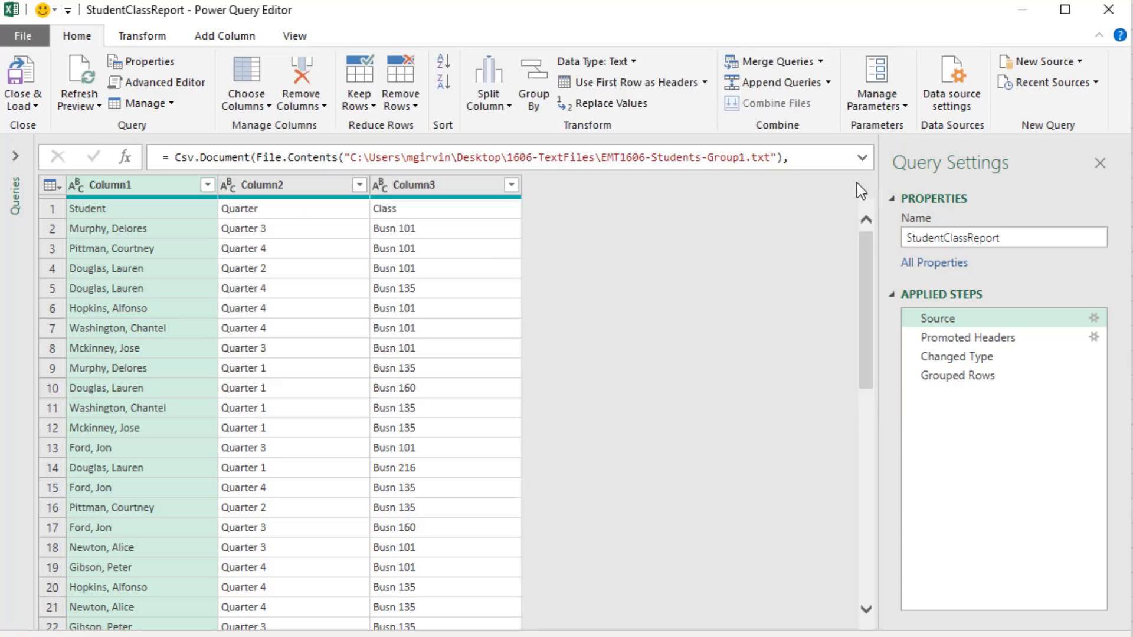
Step: Expand the Source step's formula and change the file name in the path to EMT1606-Students-Group2.txt
left_click(861, 160)
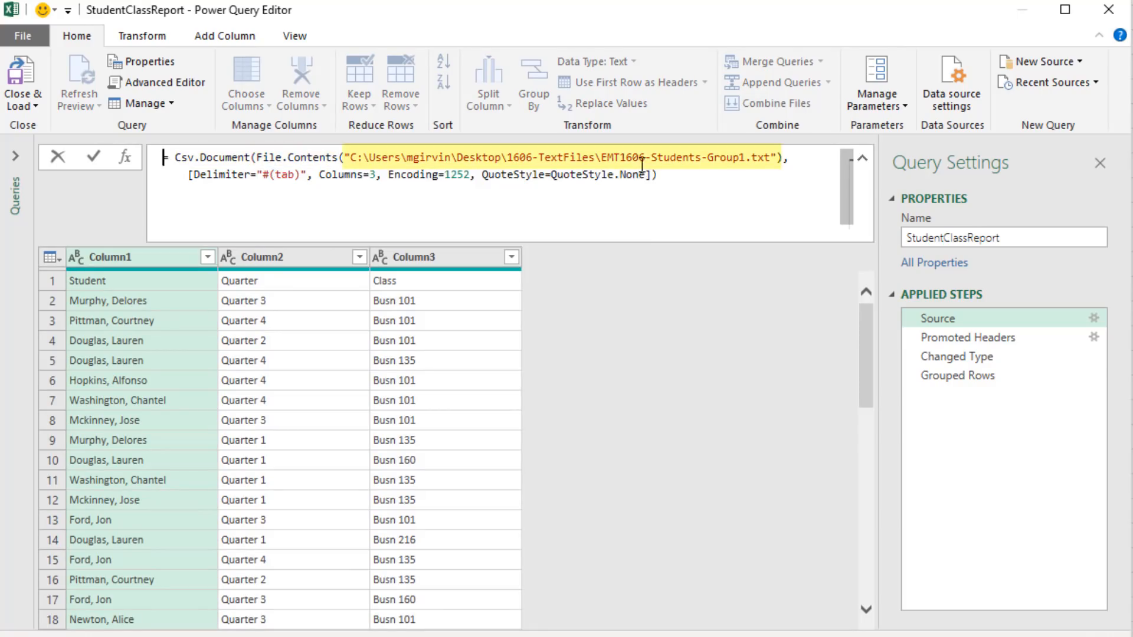
left_click_drag(737, 157, 745, 158)
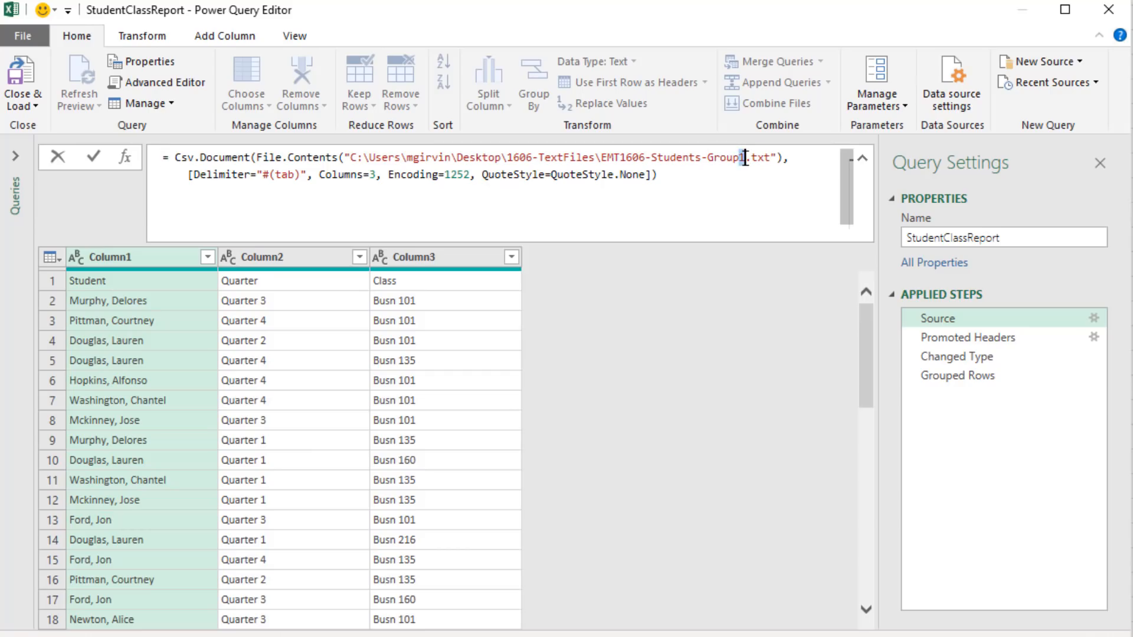
type("2")
key("Return")
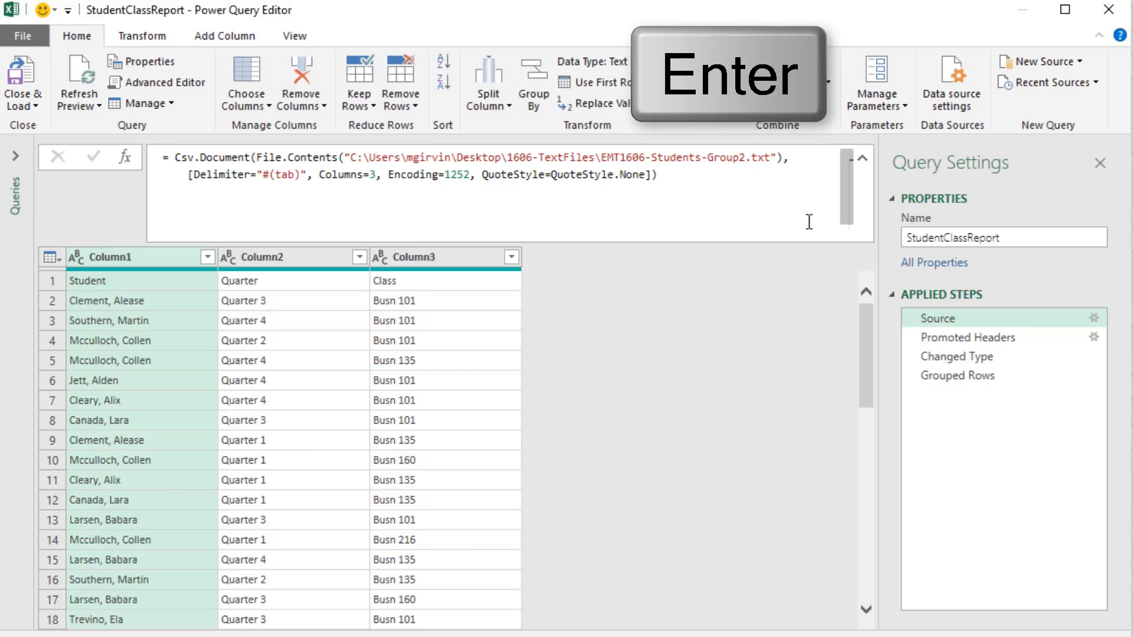
Step: Return to the Grouped Rows step, load the updated query to the worksheet and preview the query's details
left_click(1008, 377)
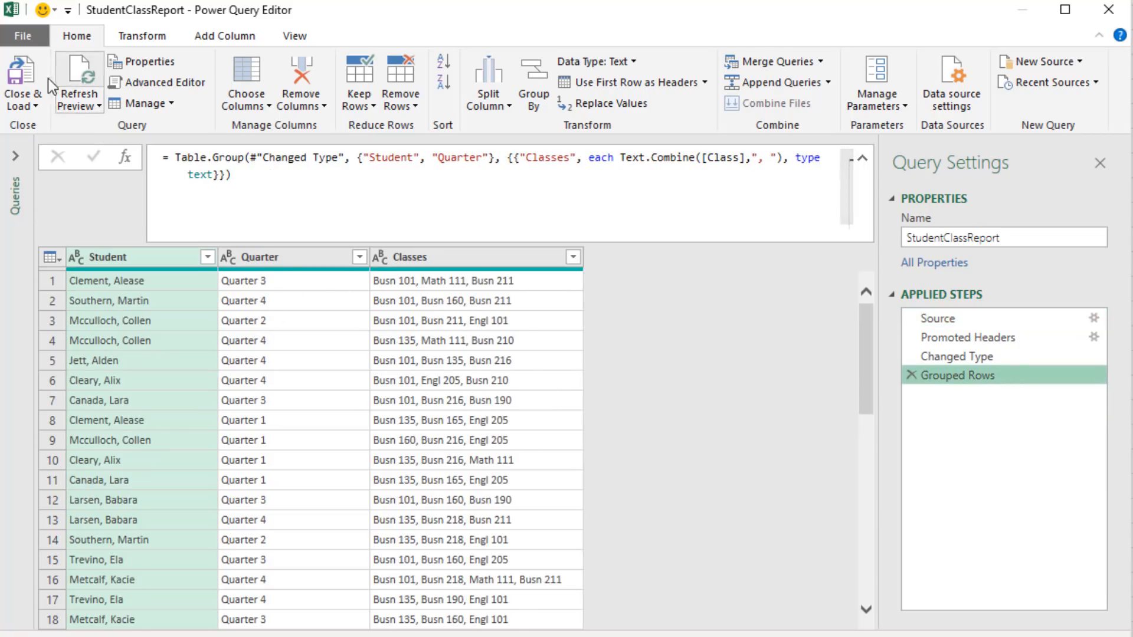
left_click(26, 82)
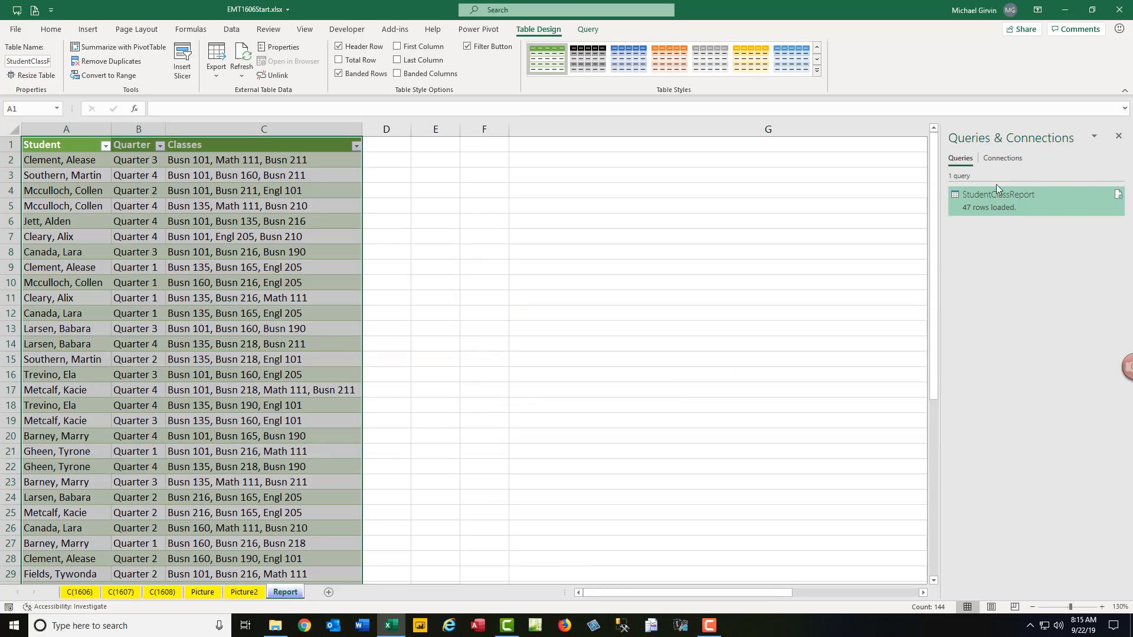
mouse_move(994, 195)
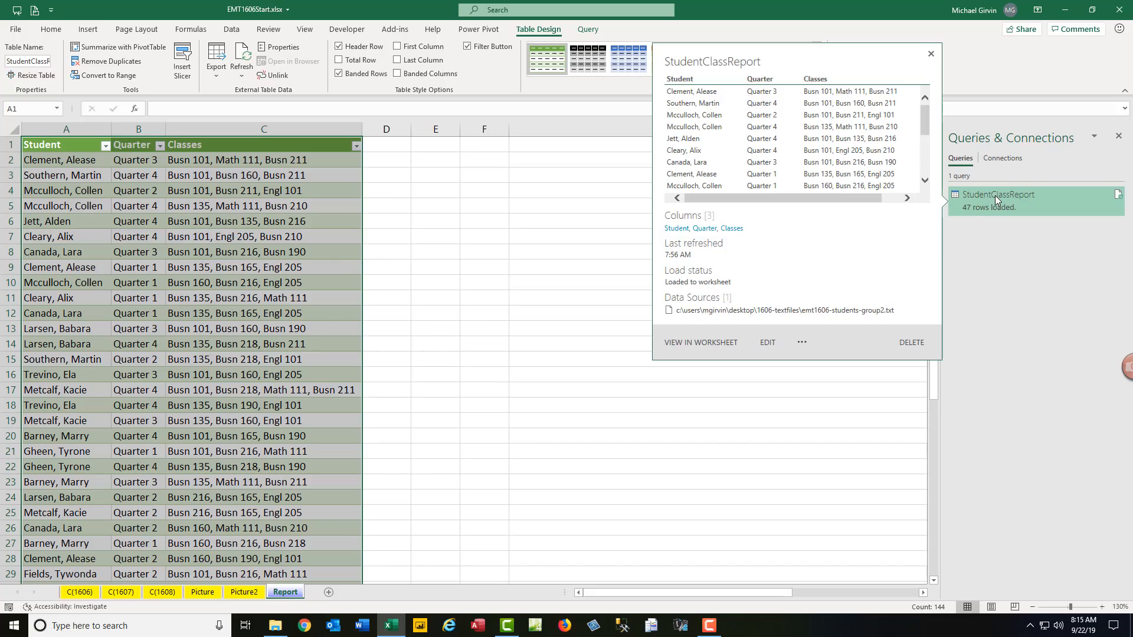
Step: Move the FolderPath table and the File Paths list below it up to G1:G10, and select the FolderPath header cell
left_click(577, 319)
scroll(575, 317, "down", 8)
left_click_drag(573, 315, 568, 453)
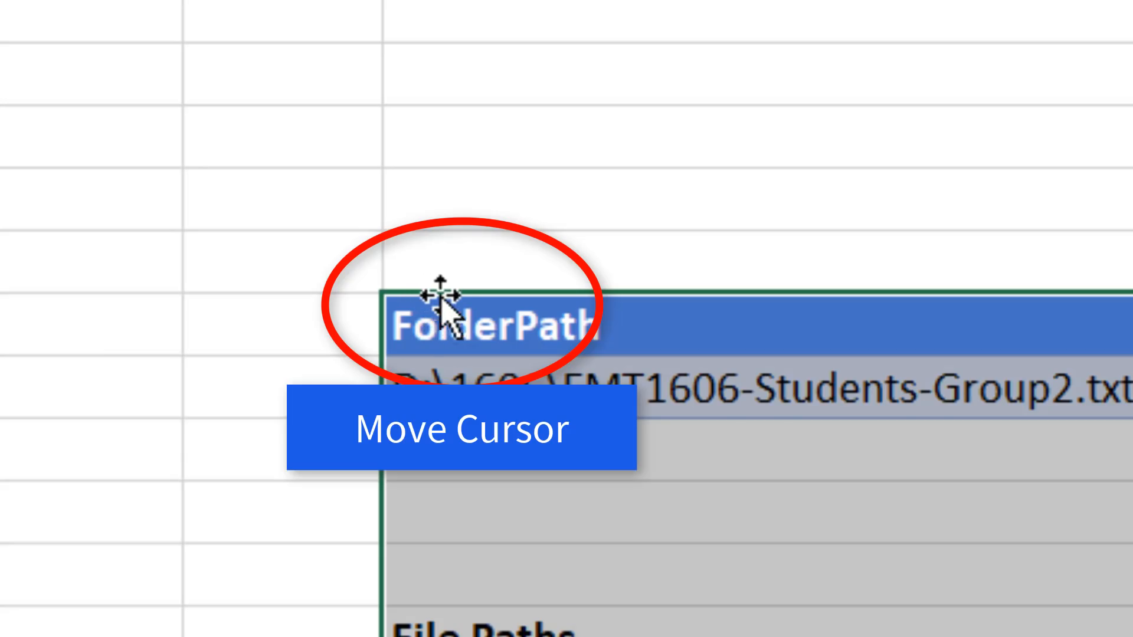
left_click_drag(468, 293, 573, 135)
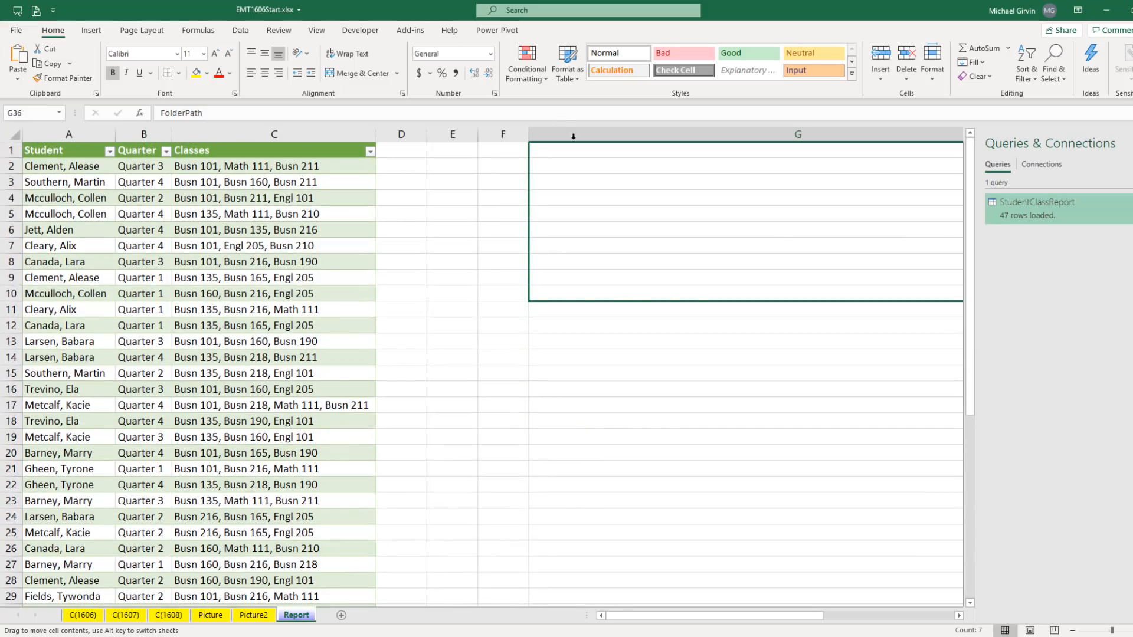
left_click(595, 166)
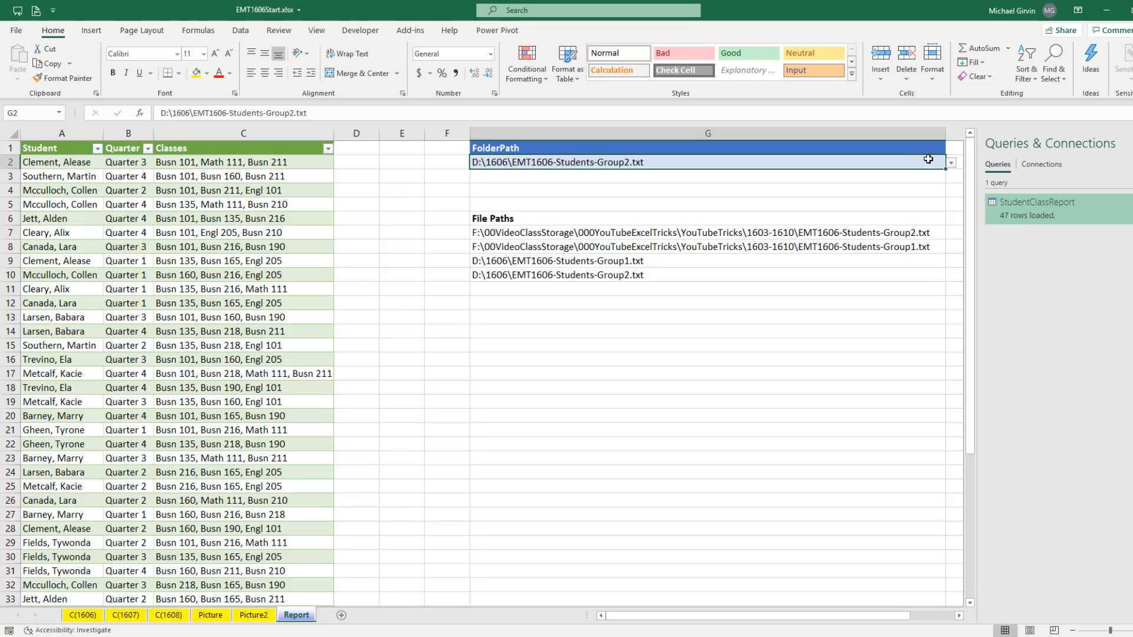
left_click(565, 148)
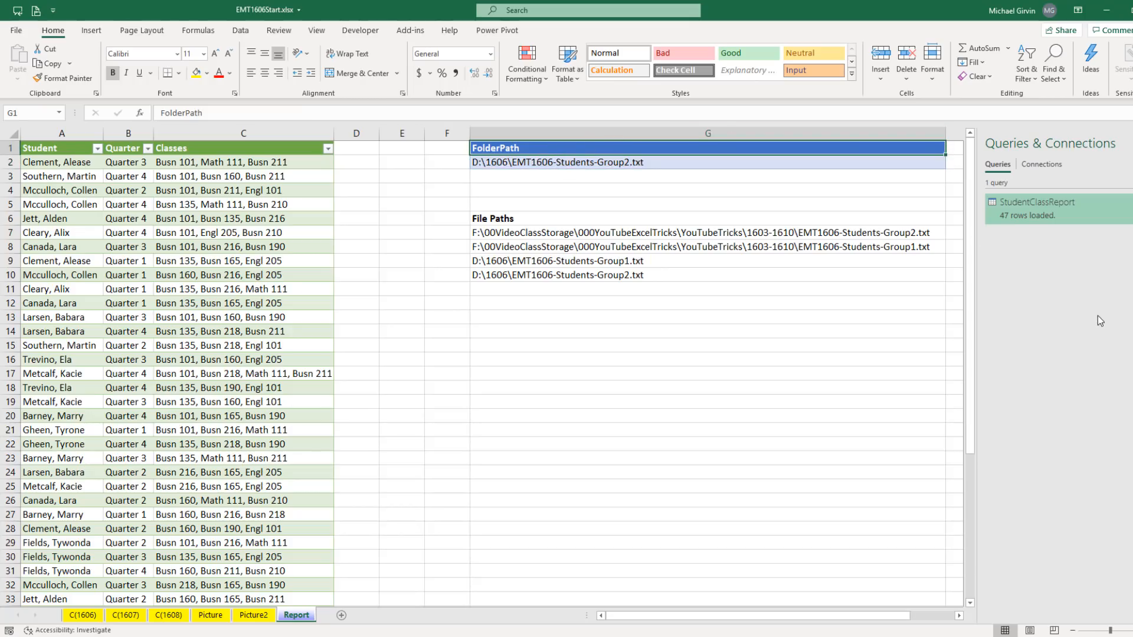
mouse_move(1031, 204)
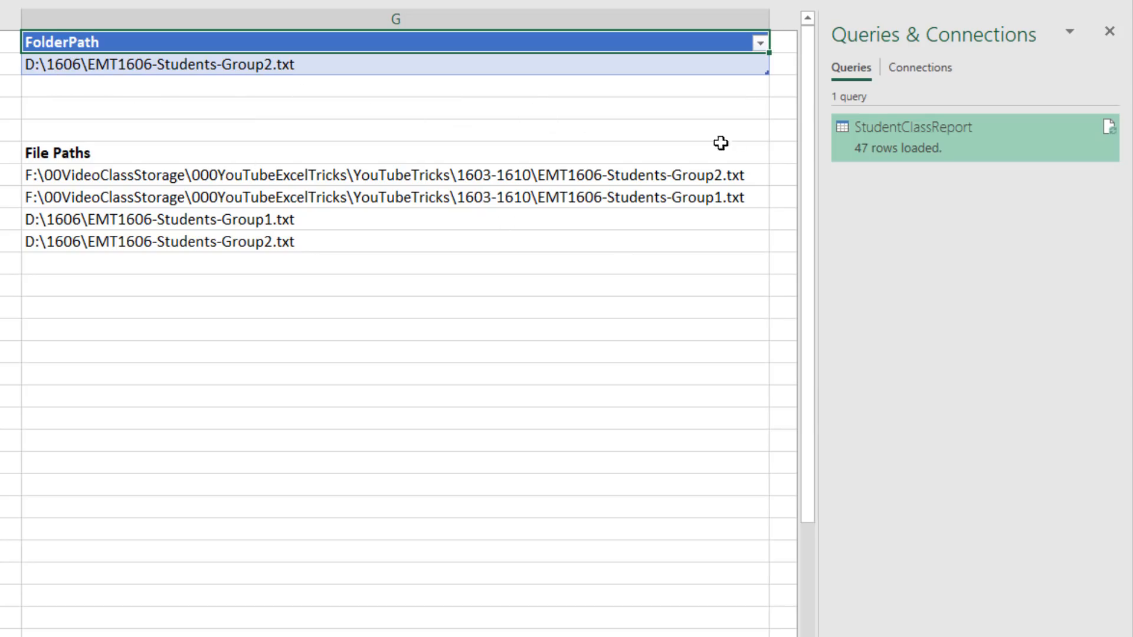
mouse_move(926, 144)
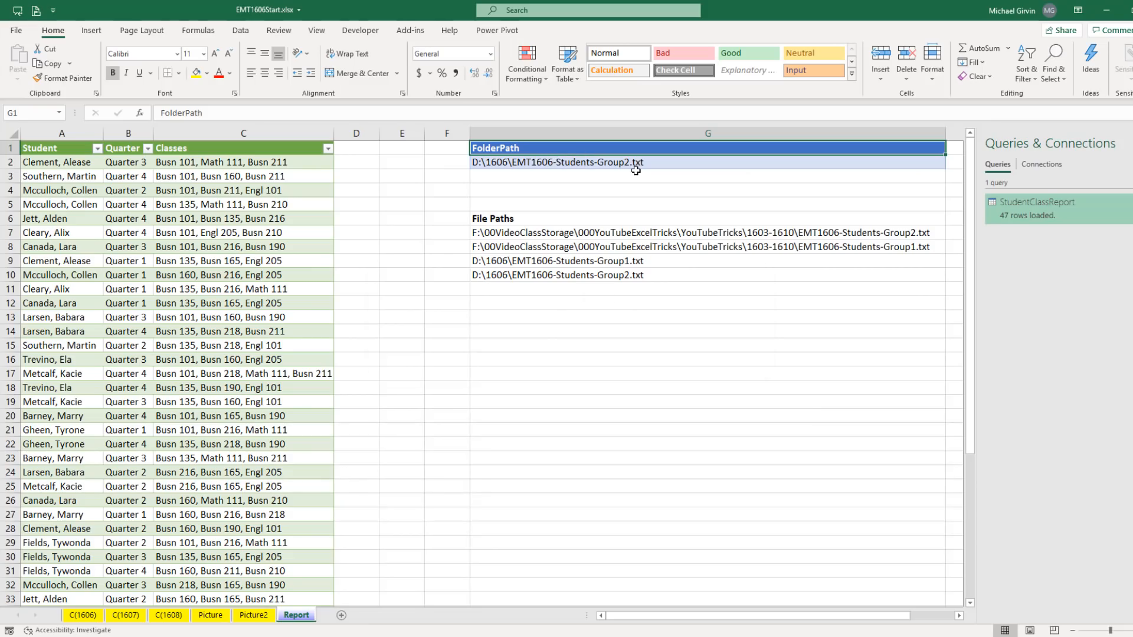
Step: Convert the FolderPath header and the path cell below it into an Excel table named FolderPathTable
key("ctrl+t")
key("Return")
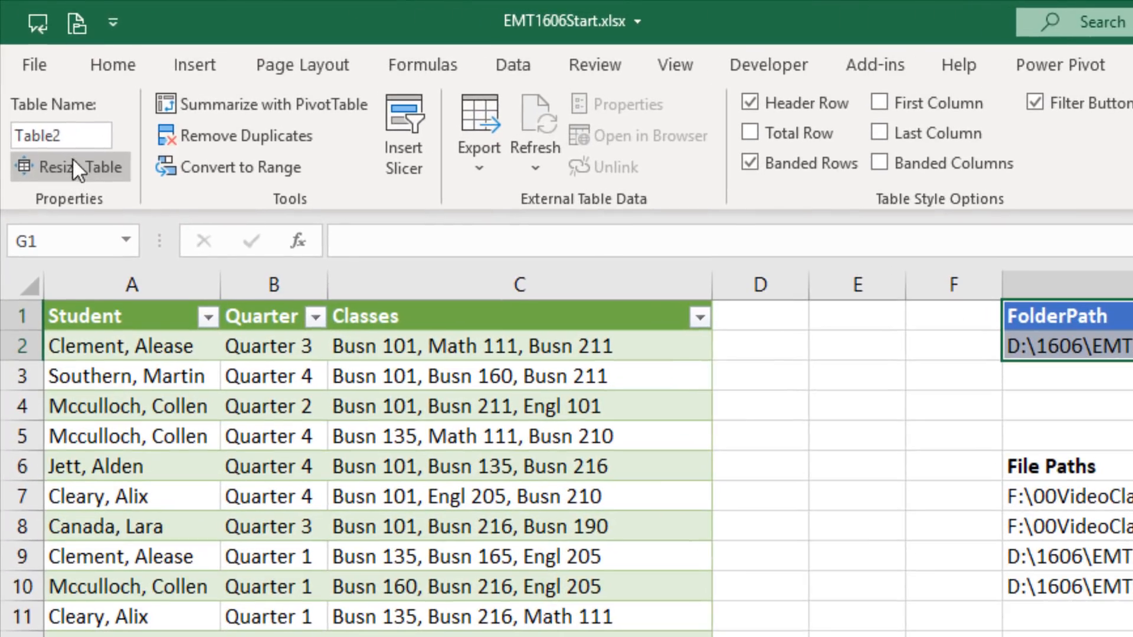
left_click(35, 63)
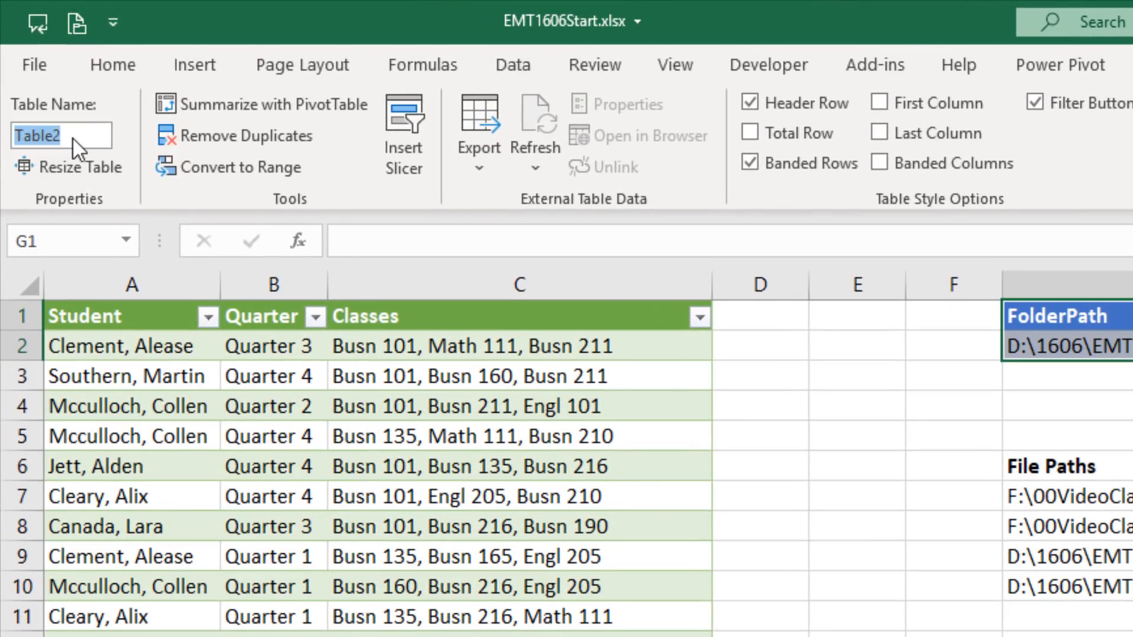
type("FolderPathTable")
key("Return")
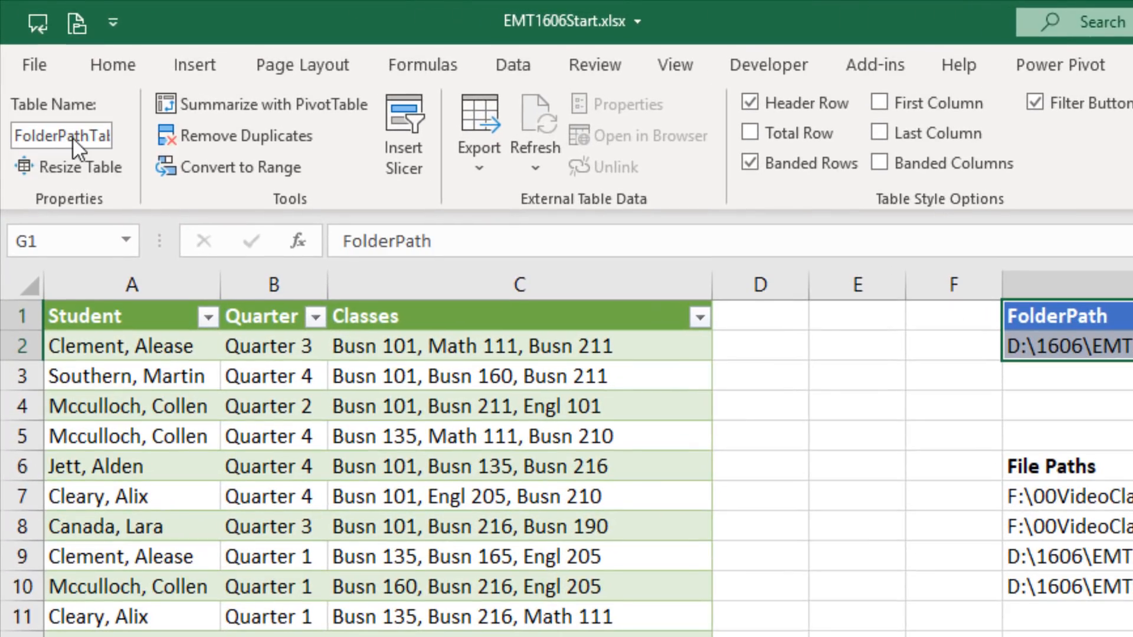
Step: Create a Power Query query from the FolderPathTable table and remove its Changed Type step
left_click(522, 59)
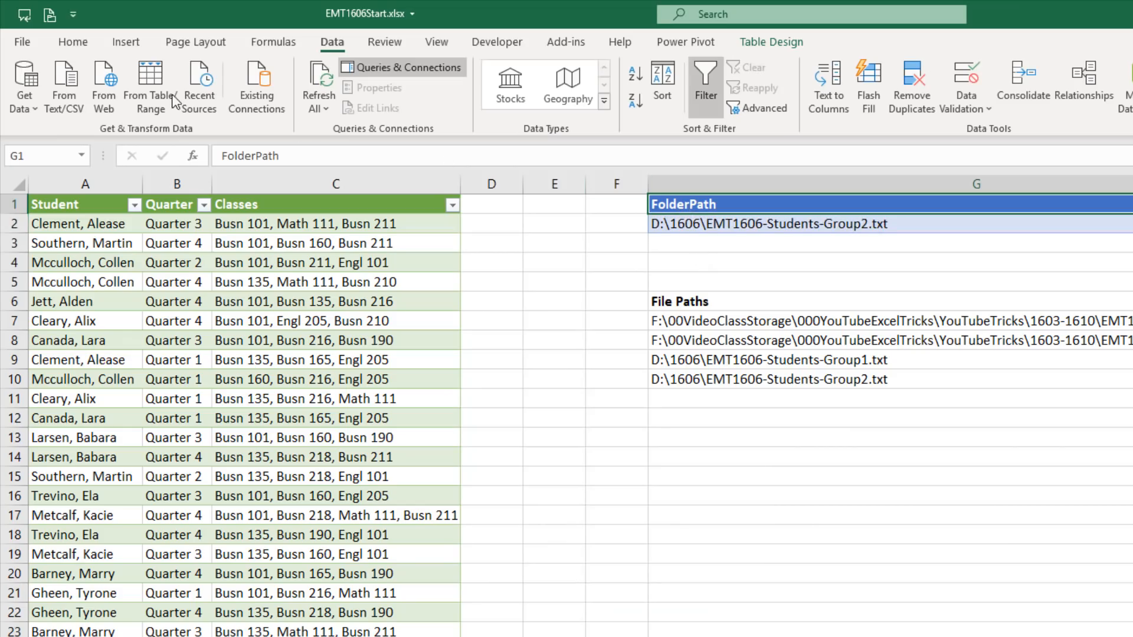
left_click(151, 91)
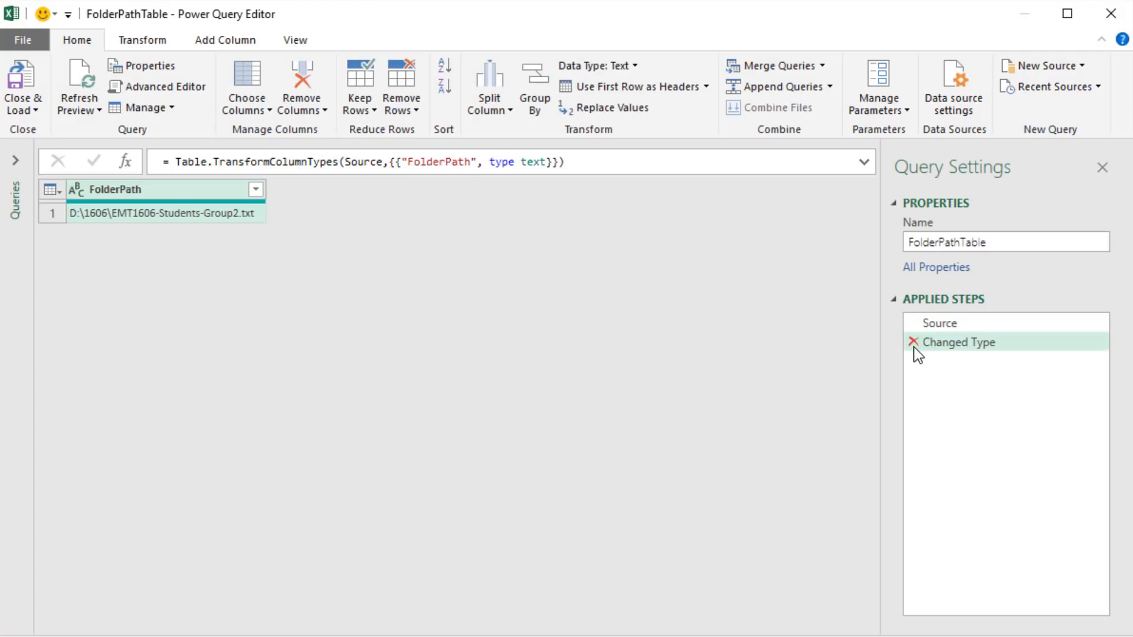
left_click(914, 344)
Step: Load the FolderPathTable query as a connection only
left_click(39, 106)
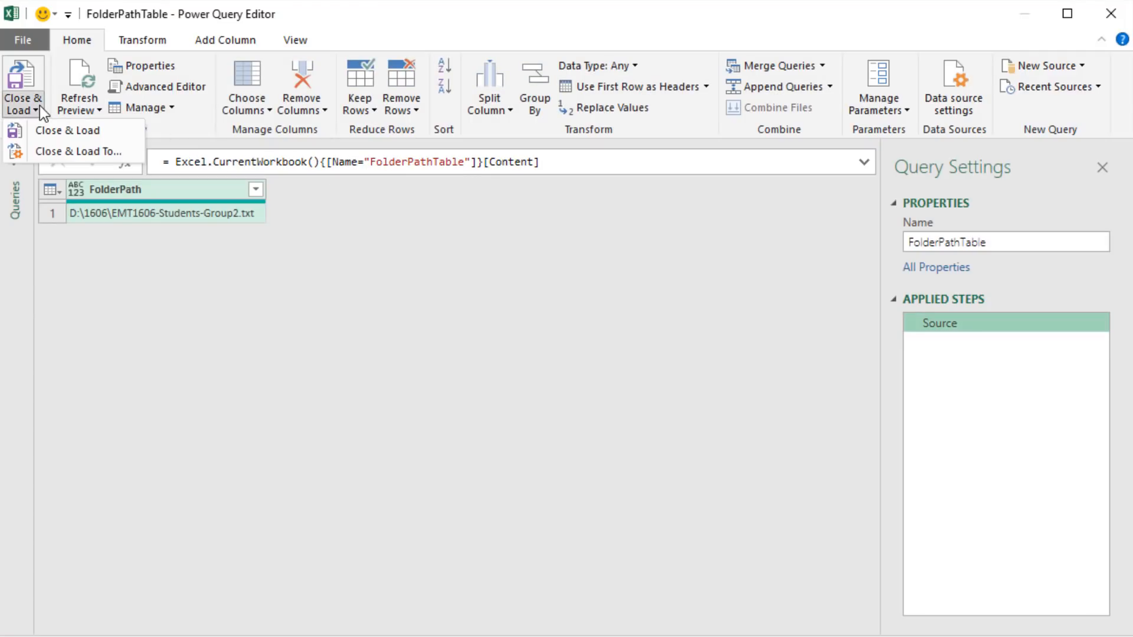
left_click(67, 159)
left_click(446, 411)
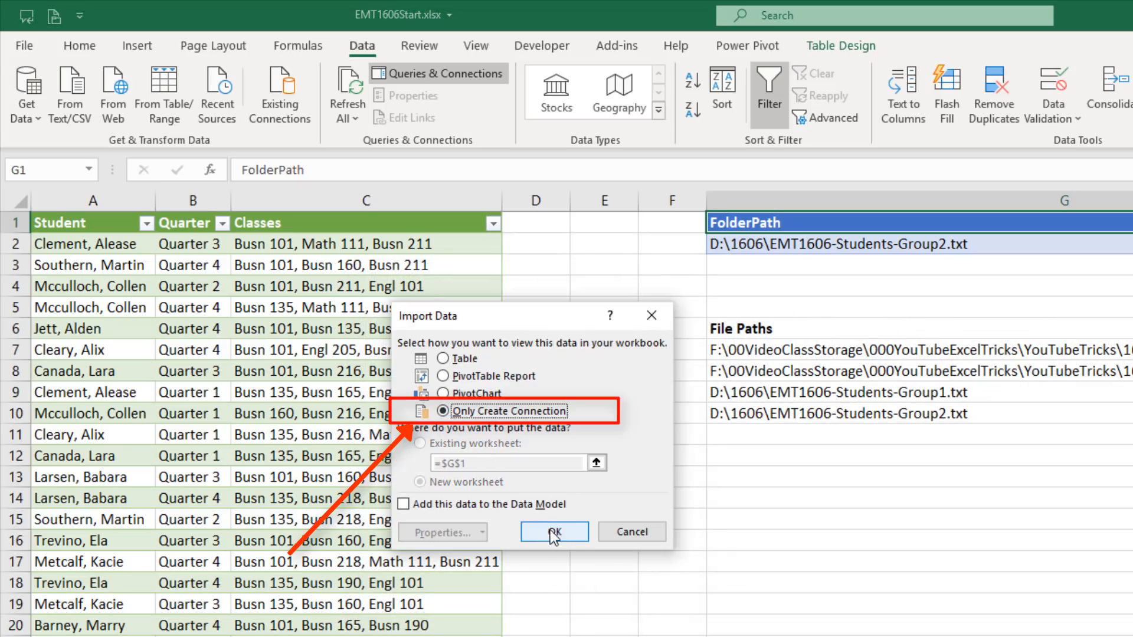
left_click(553, 533)
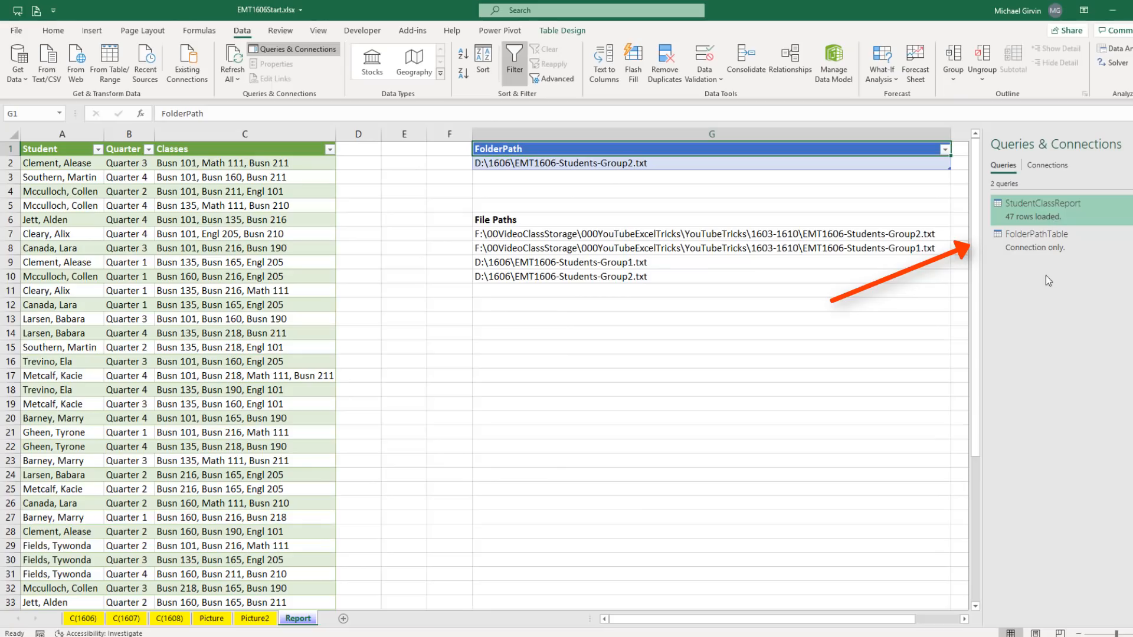
Step: Reopen the StudentClassReport query with the query list shown and examine the File.Contents expression in its Source step
double_click(1041, 218)
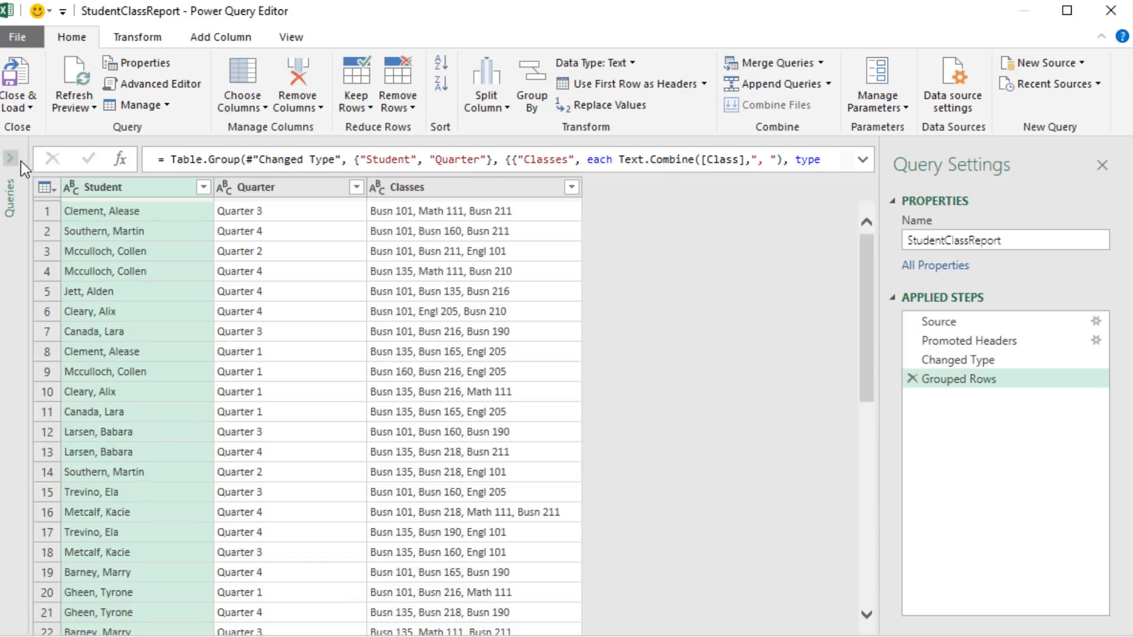
left_click(9, 158)
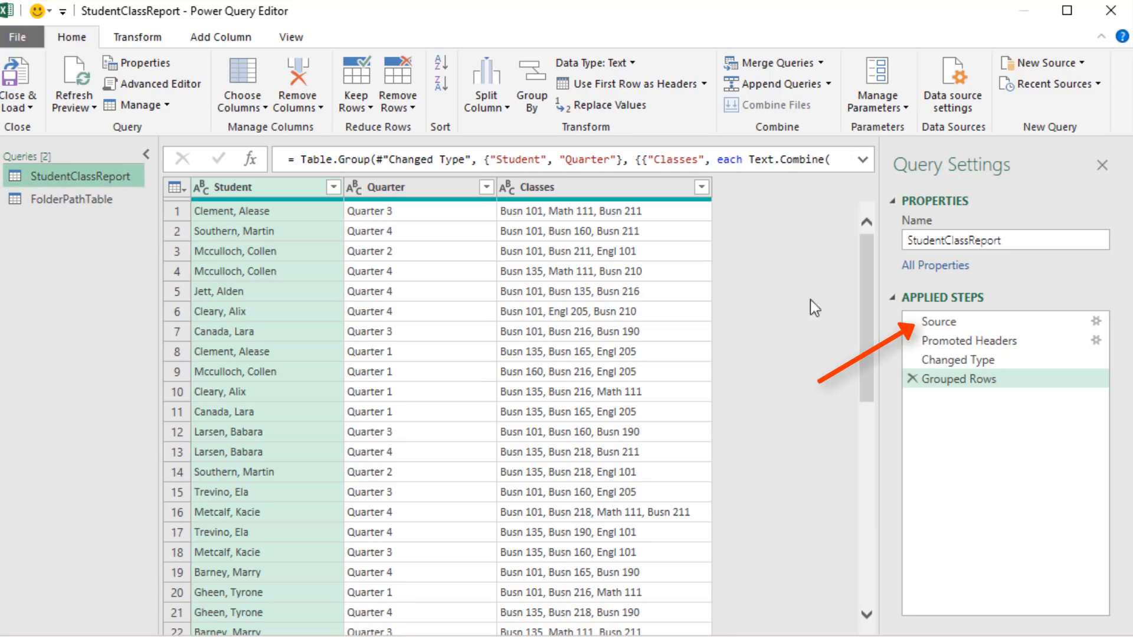
left_click(941, 321)
left_click(862, 158)
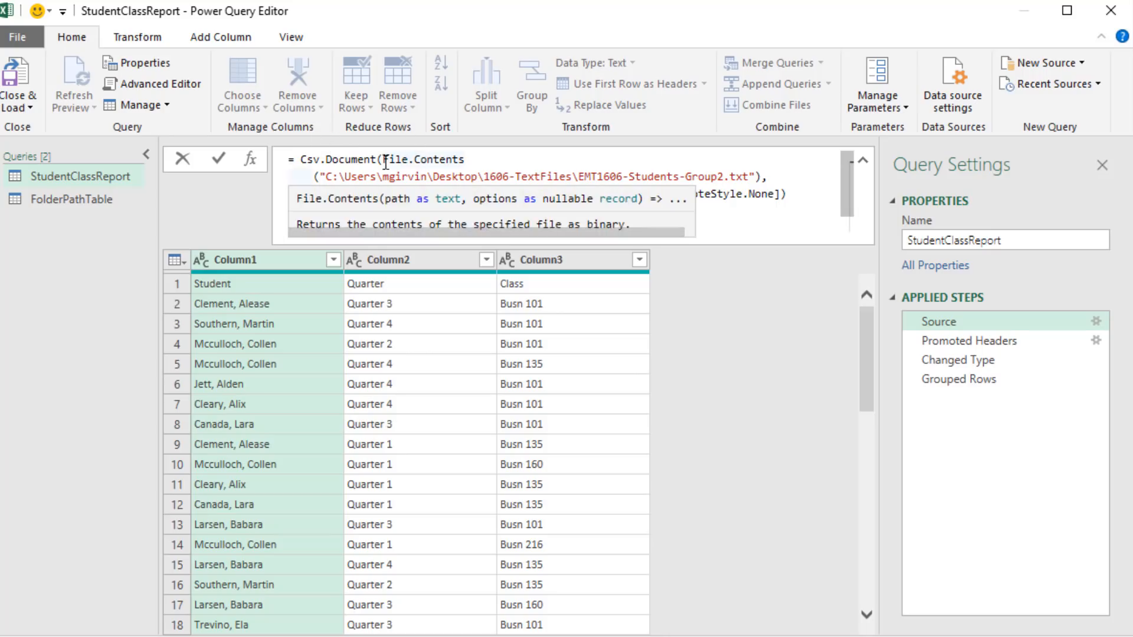
left_click_drag(382, 160, 762, 177)
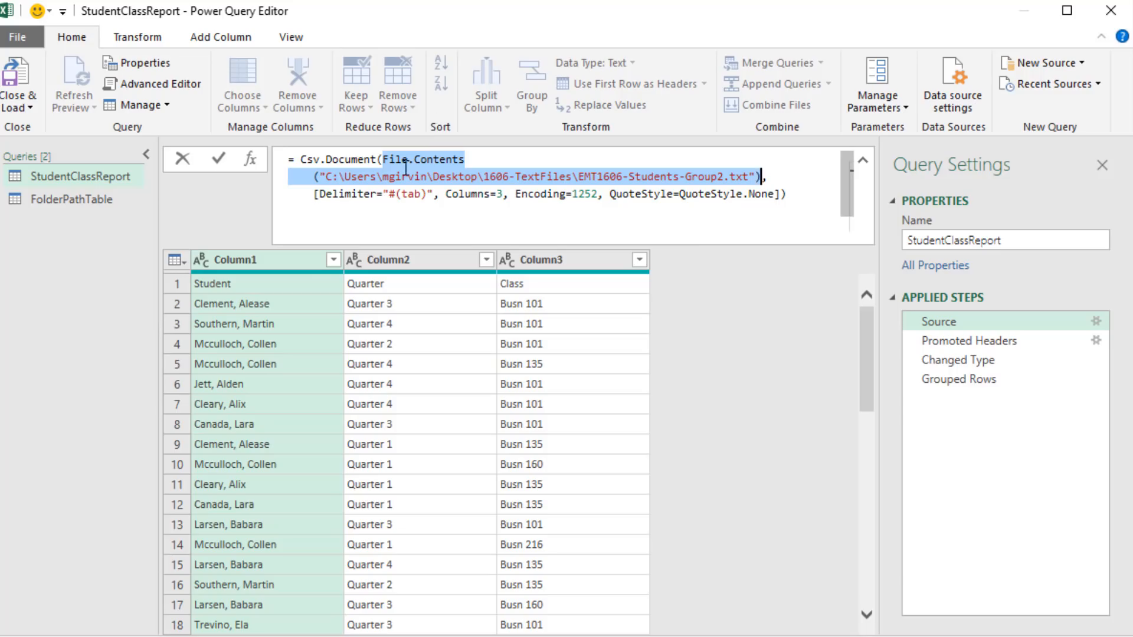
Step: Remove the Changed Type step from the FolderPathTable query and append the row lookup {0} to its Source formula
left_click(109, 200)
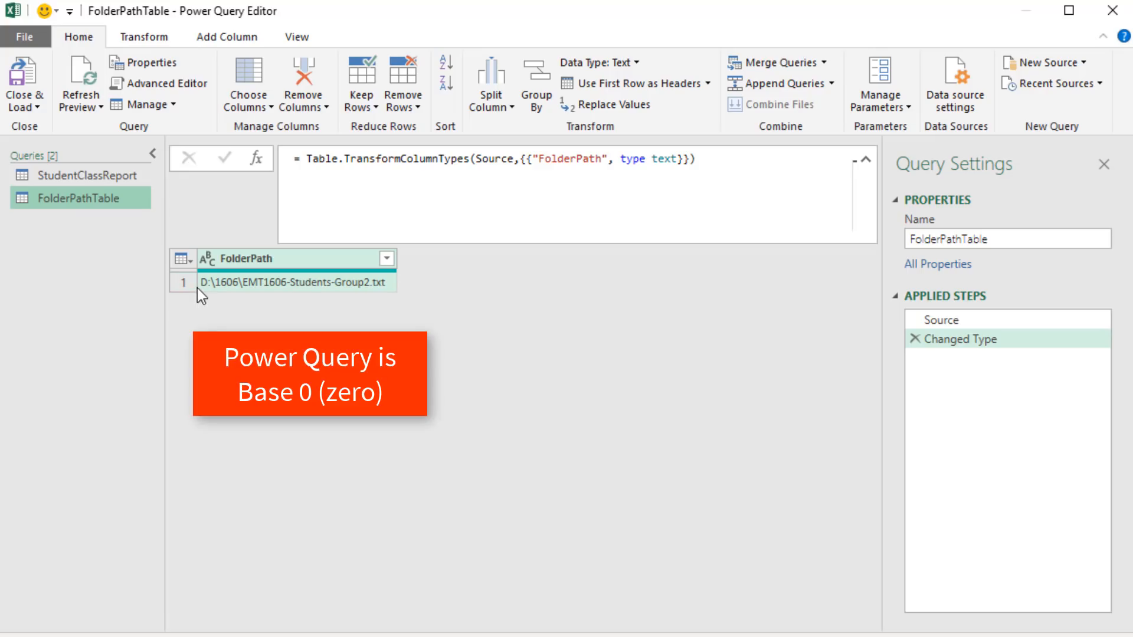
left_click(915, 339)
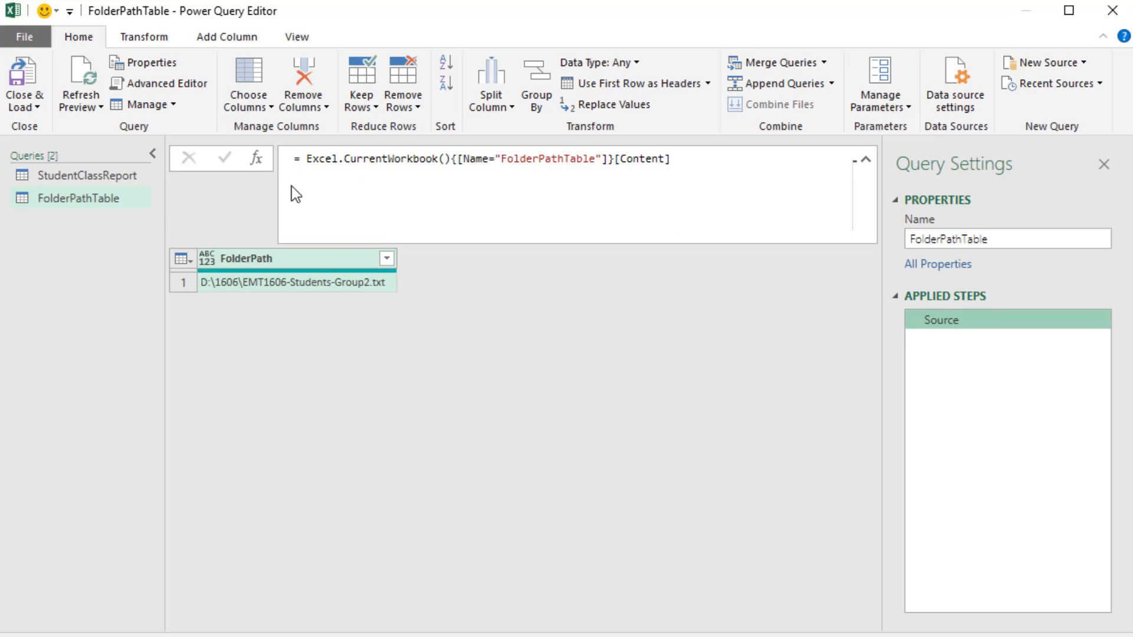
left_click(690, 165)
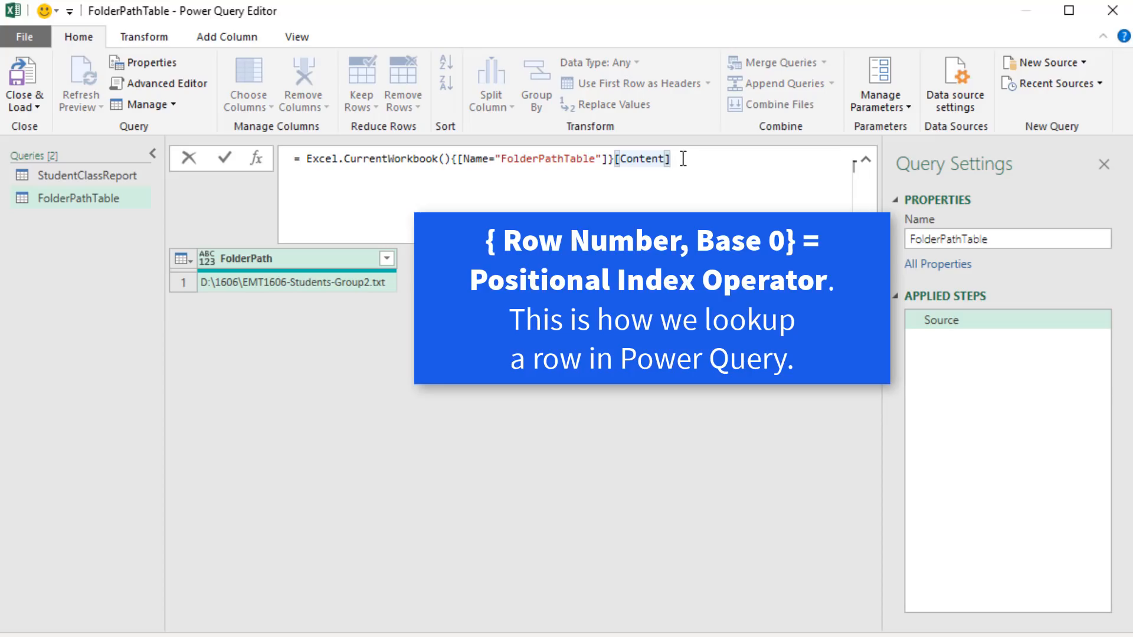
type("{")
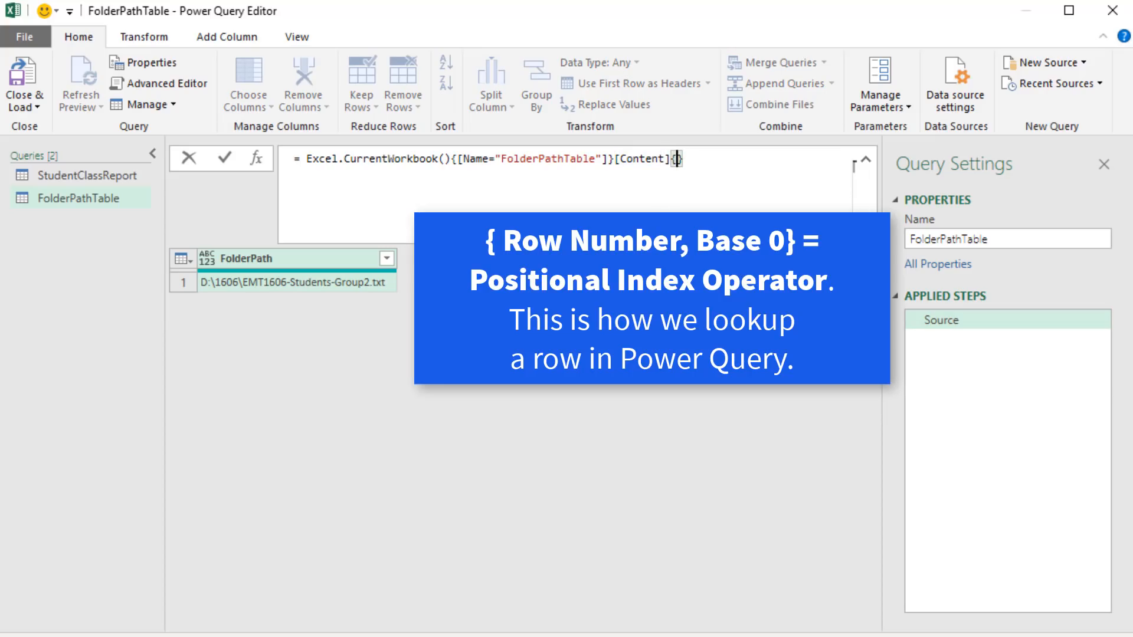
type("0")
key("Return")
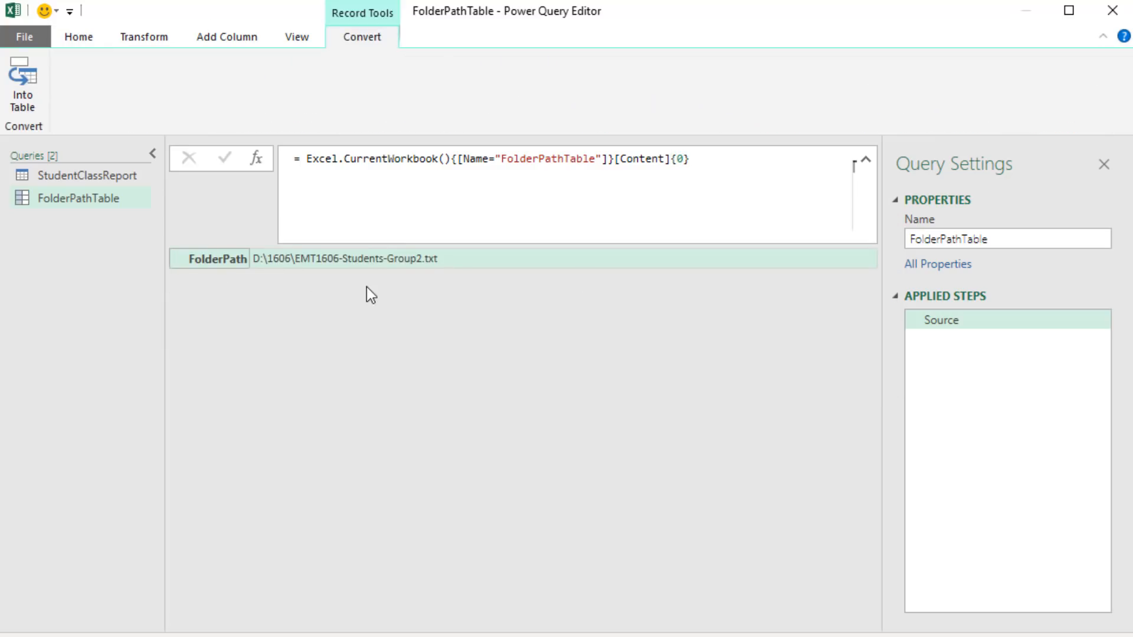
Step: Append the field lookup [FolderPath] to the FolderPathTable query's Source formula
left_click(709, 155)
type("[")
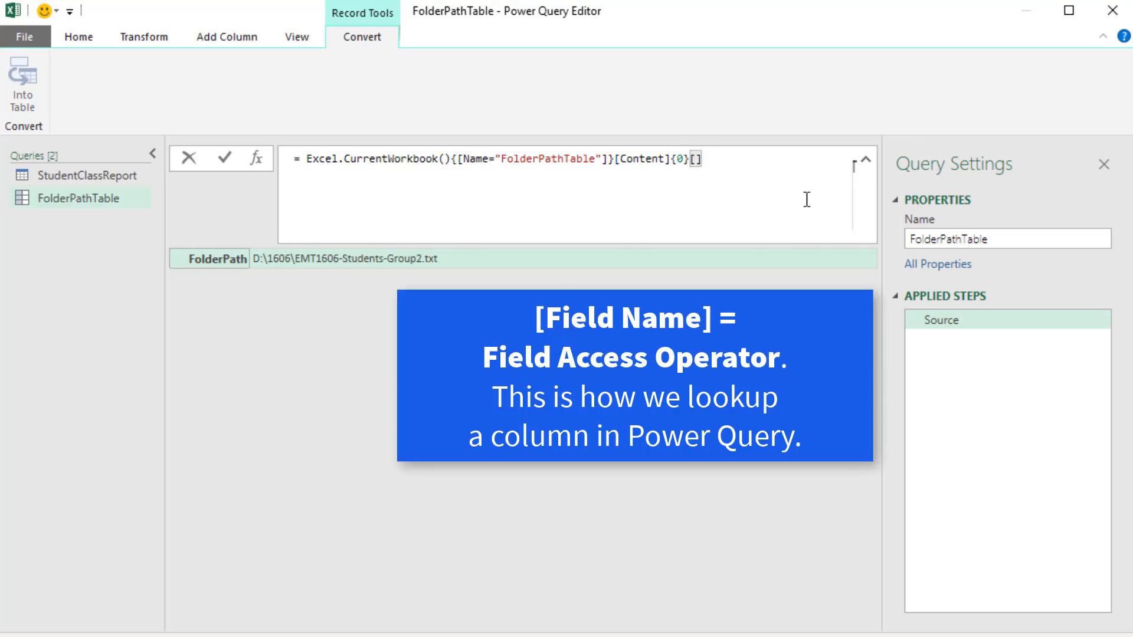
type("FolderPath")
key("Return")
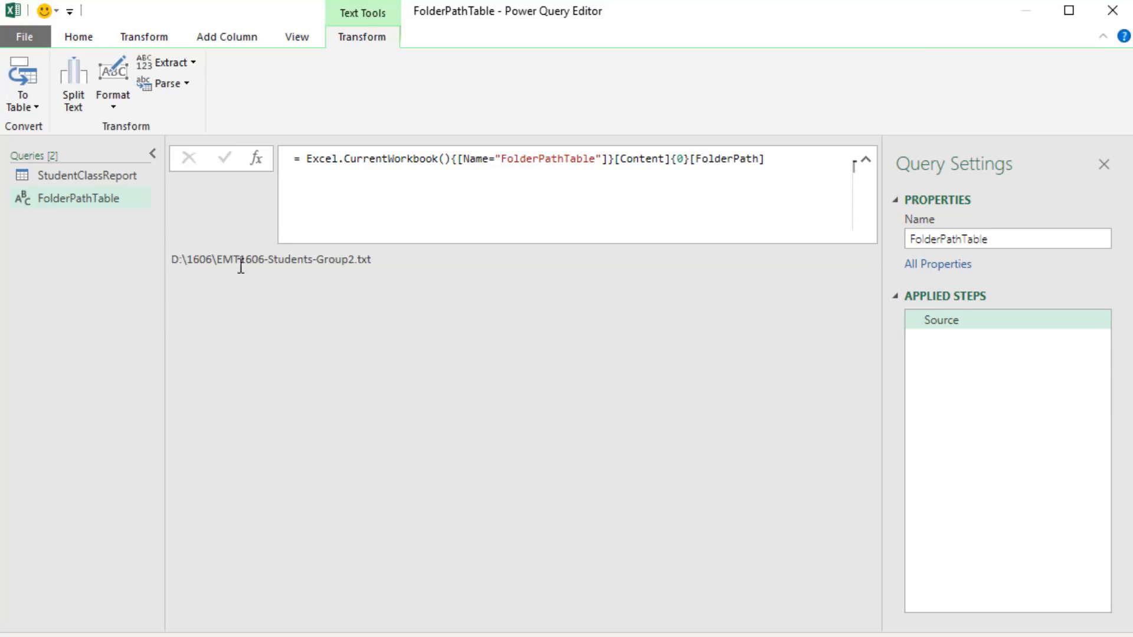
Step: Wrap the FolderPathTable query's Source formula in the File.Contents function
left_click(312, 199)
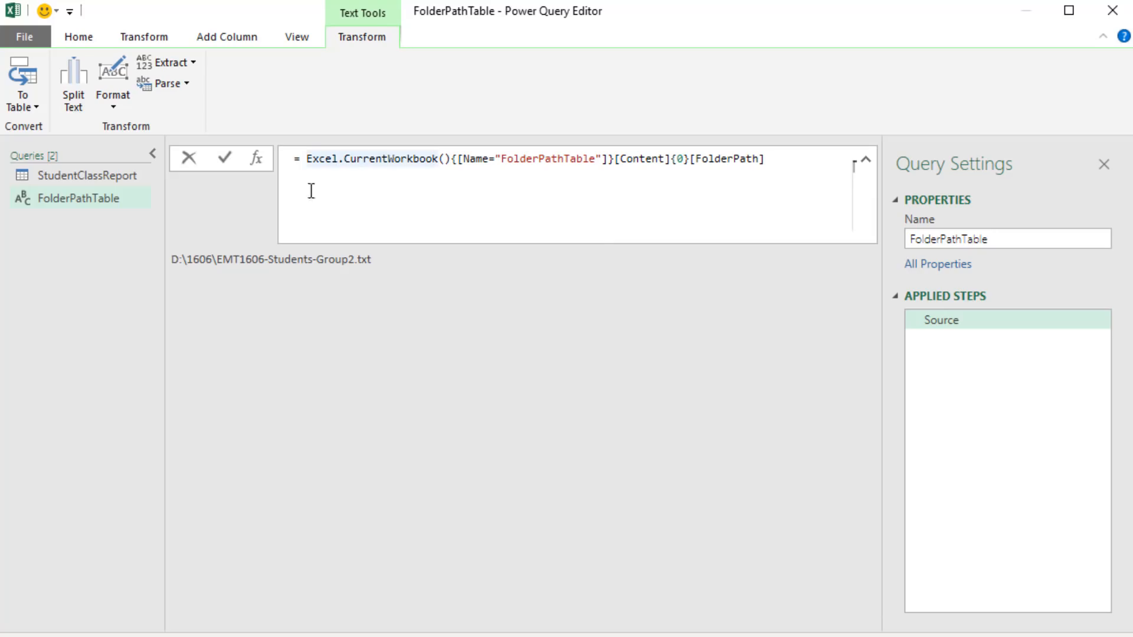
type("File.Cont")
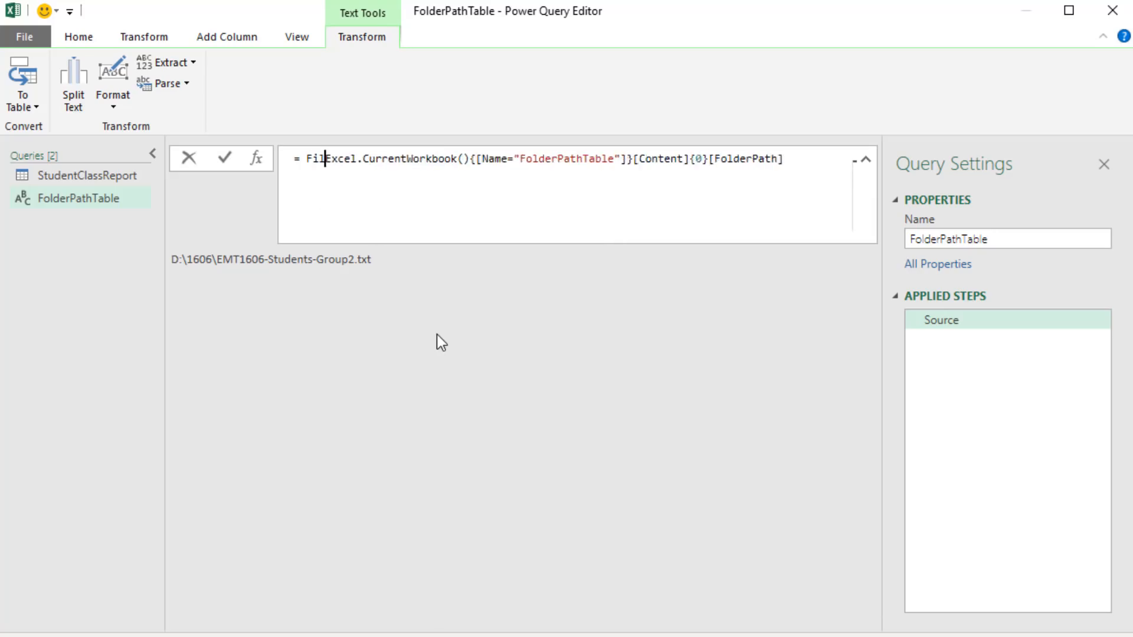
type("ents(")
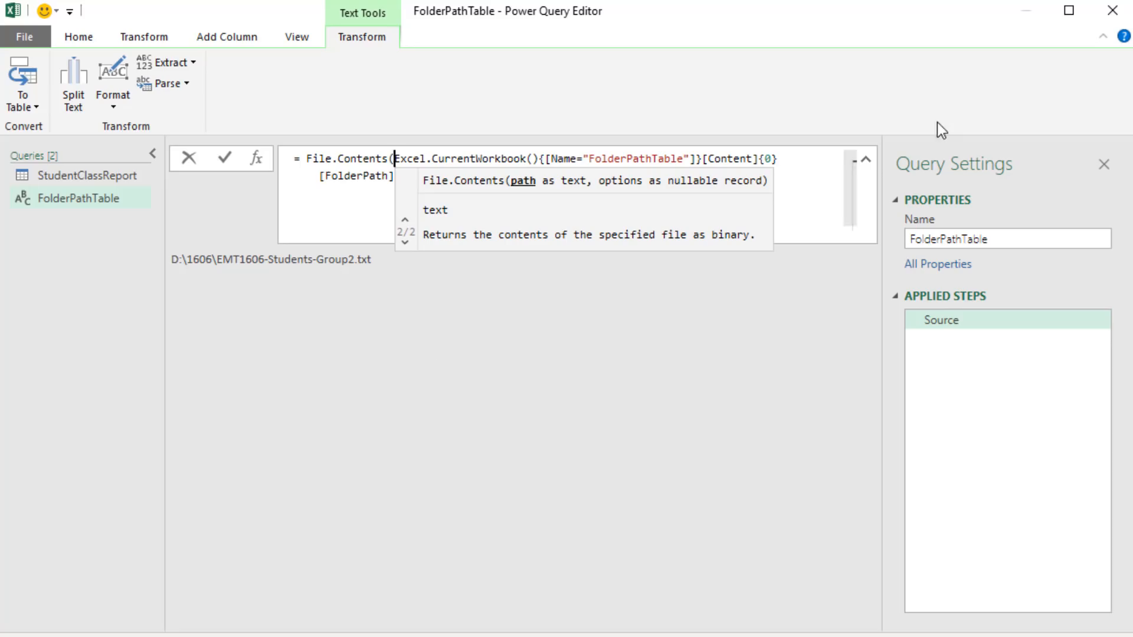
left_click(825, 182)
type(")")
key("Return")
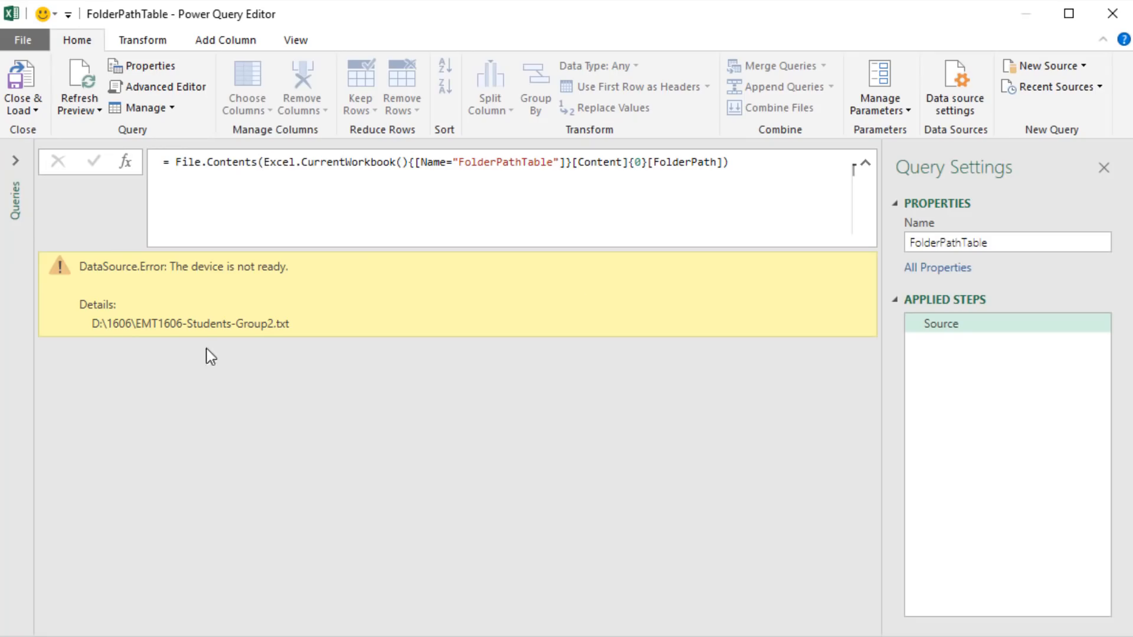
Step: Load the query and set the FolderPath cell to G:\1606\EMT1606-Students-Group2.txt
left_click(19, 85)
left_click(889, 249)
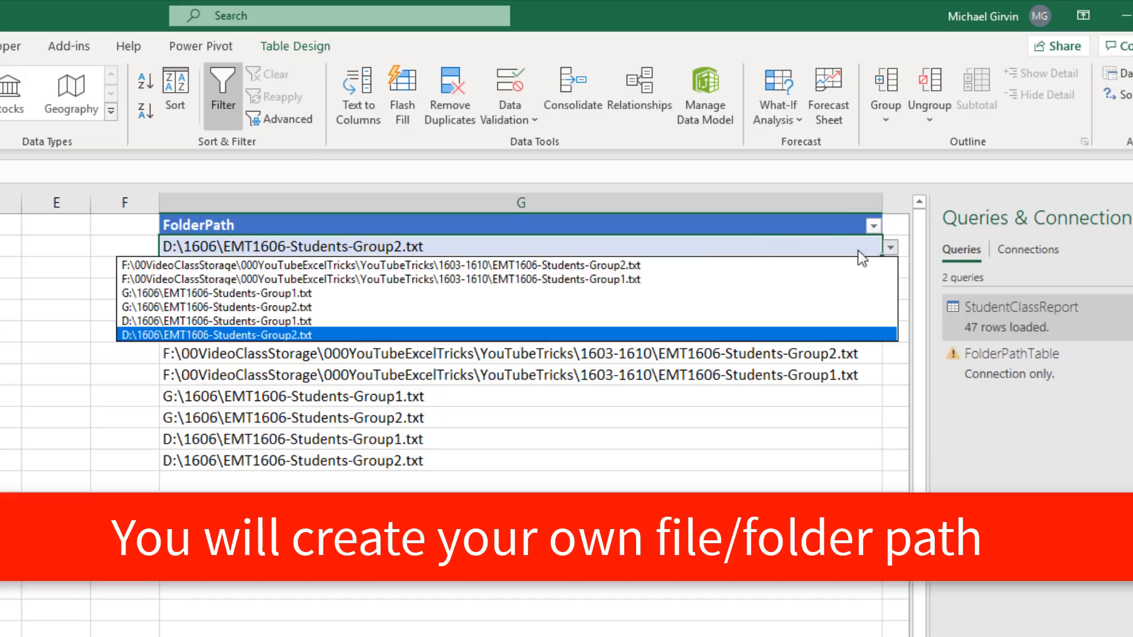
left_click(148, 308)
Step: Reopen the FolderPathTable query with the query list shown and copy the query's name without renaming it
double_click(985, 363)
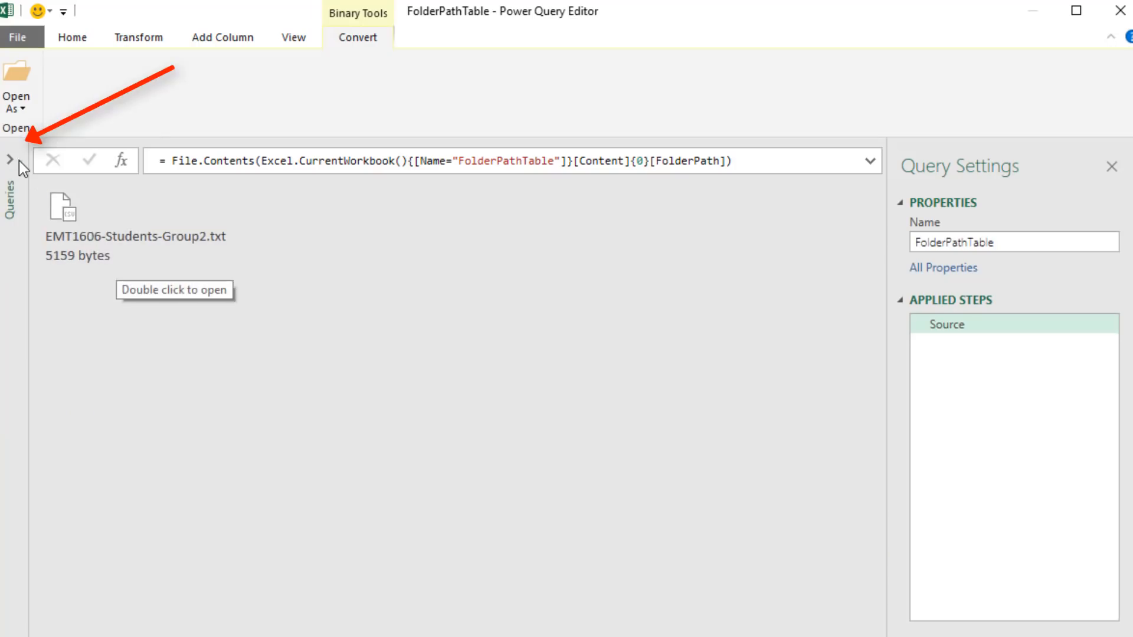
left_click(12, 161)
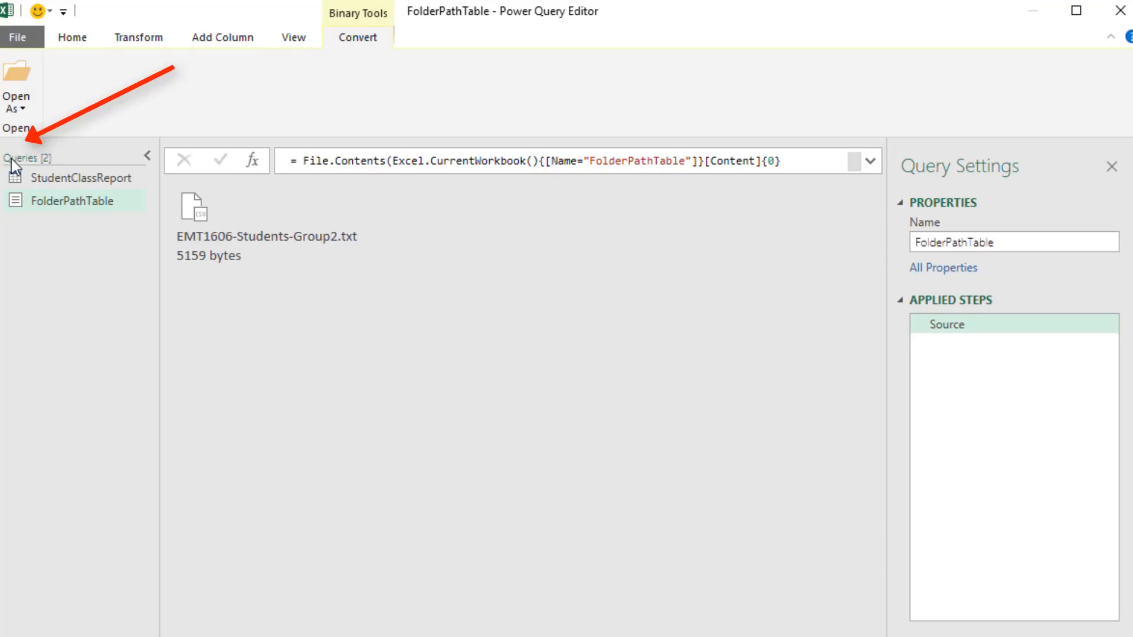
left_click(83, 209)
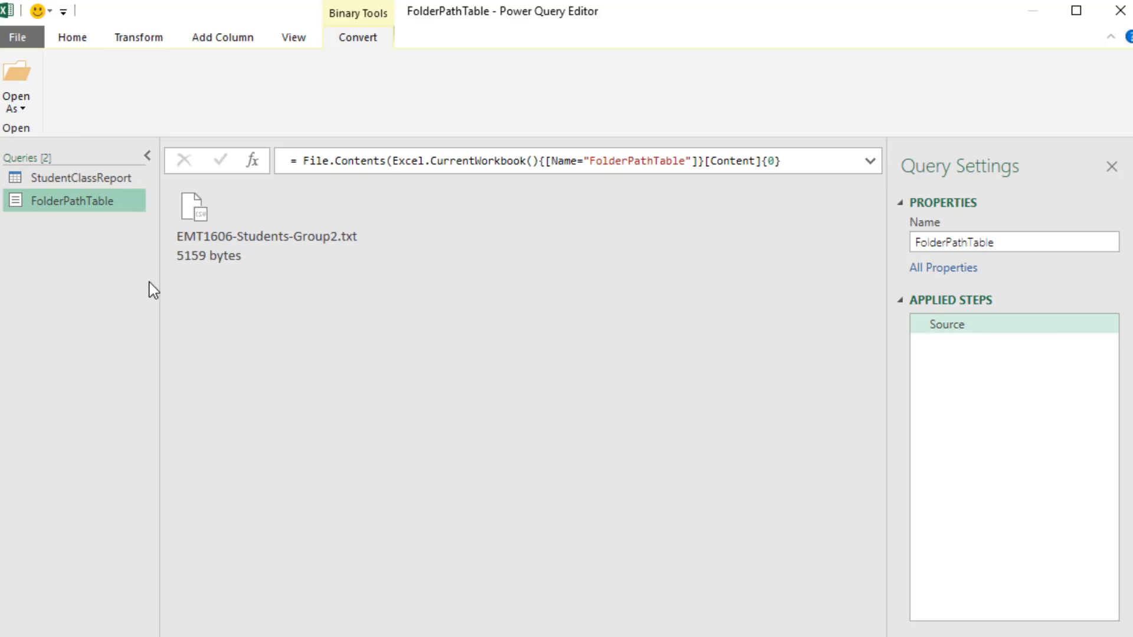
key("F2")
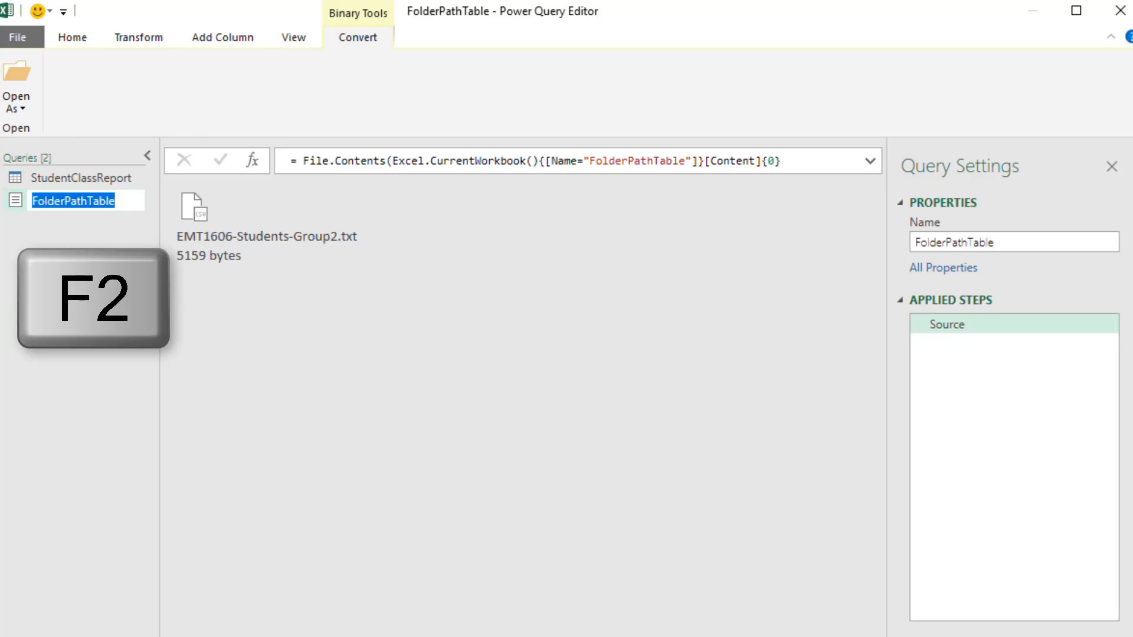
key("ctrl+c")
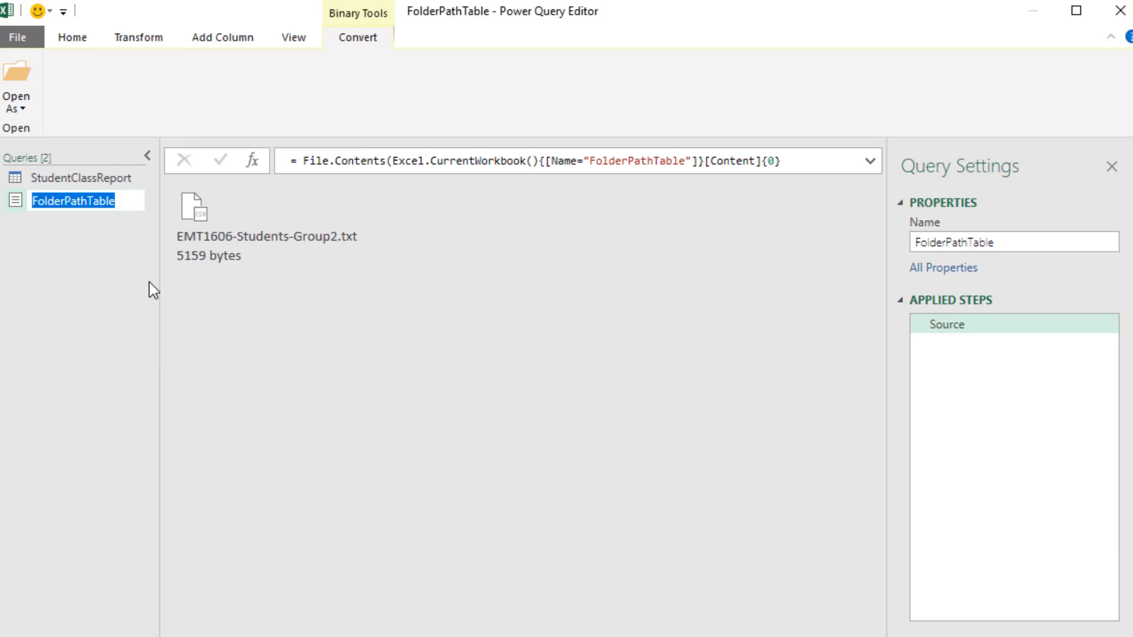
key("Escape")
Step: Replace the File.Contents expression in StudentClassReport's Source step with FolderPathTable and load the query to the worksheet
left_click(59, 178)
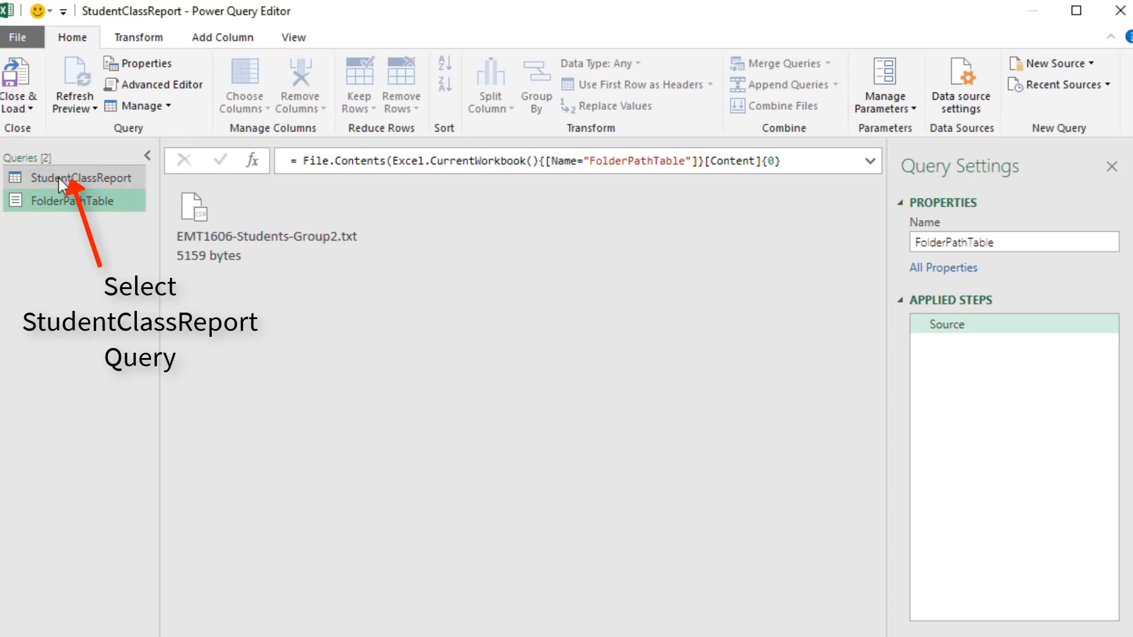
left_click(941, 323)
left_click(870, 161)
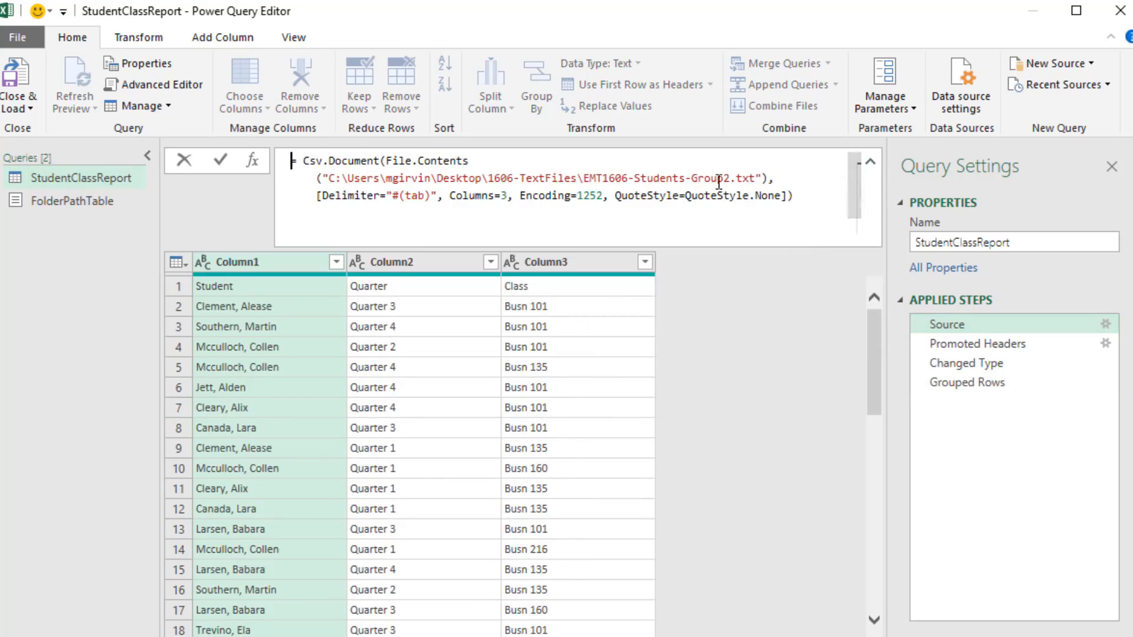
left_click_drag(388, 161, 767, 178)
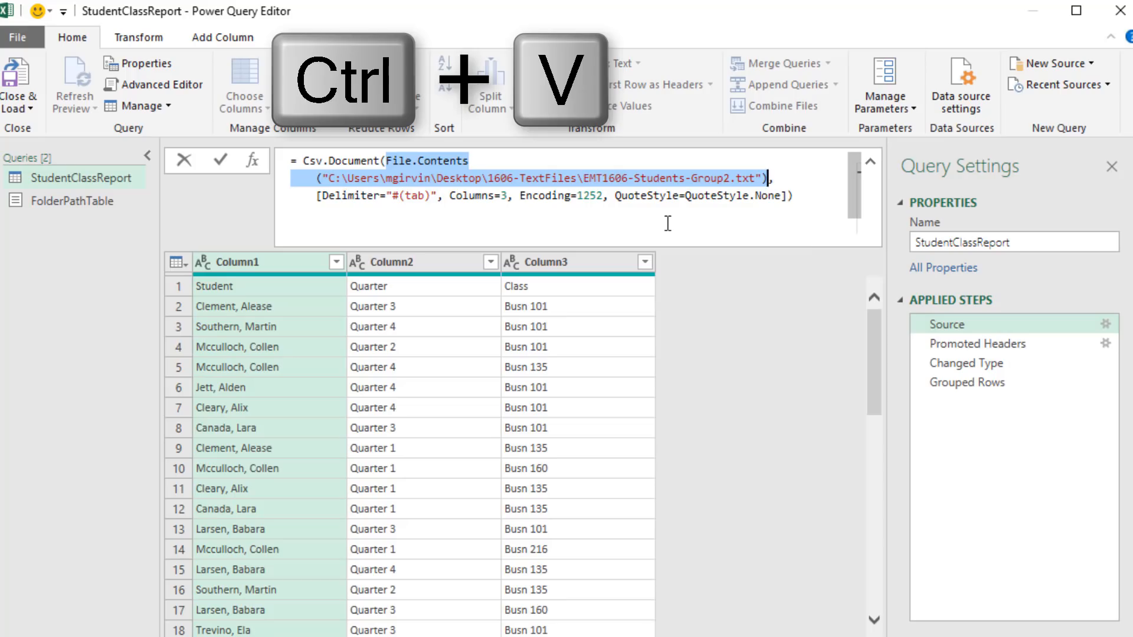
key("ctrl+v")
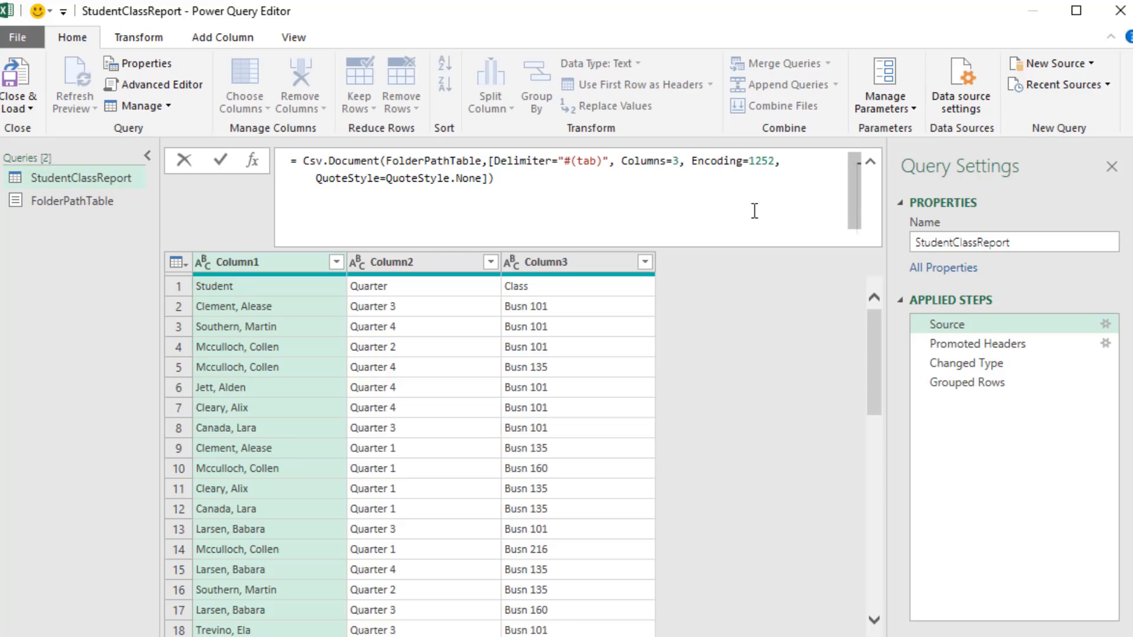
key("Return")
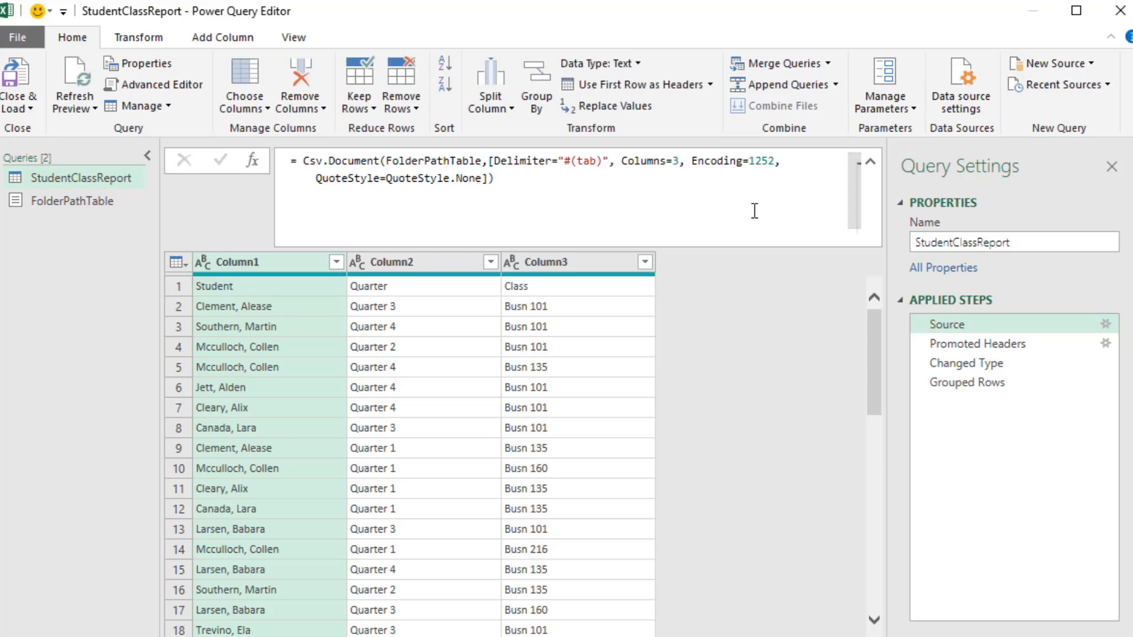
left_click(19, 81)
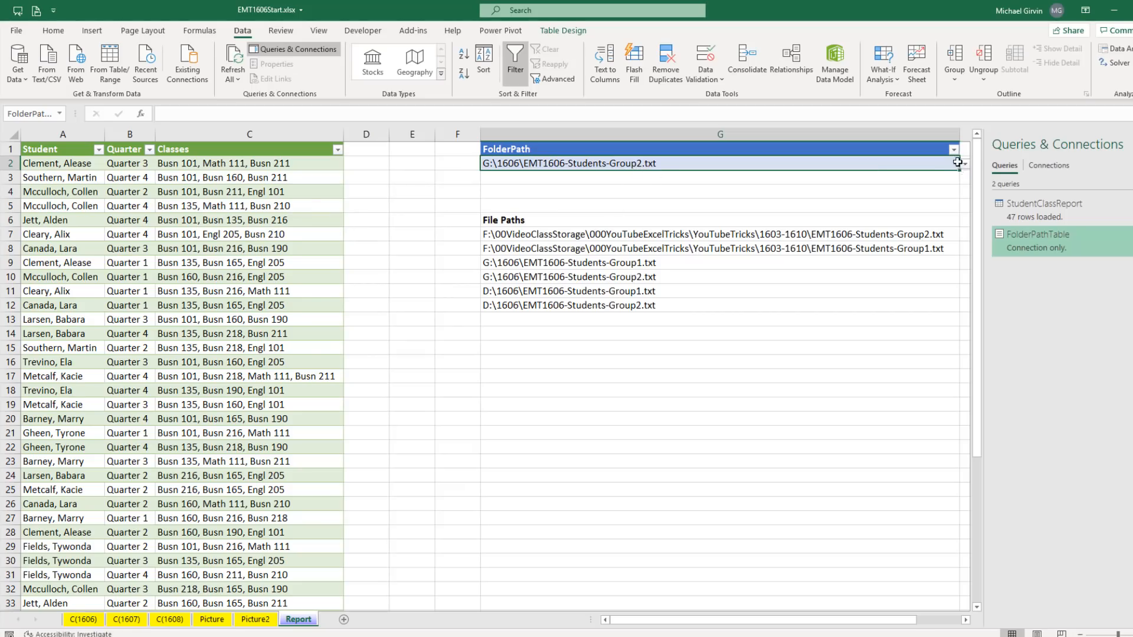
Step: Set the FolderPath cell to G:\1606\EMT1606-Students-Group1.txt, then refresh all queries and preview StudentClassReport's details
left_click(964, 164)
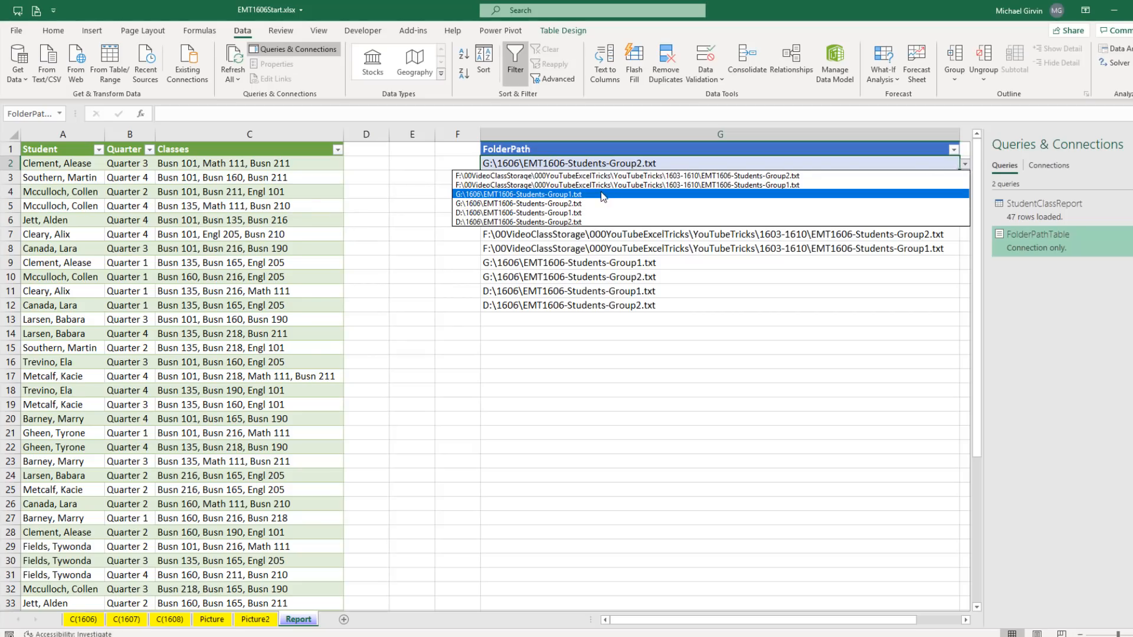
left_click(562, 197)
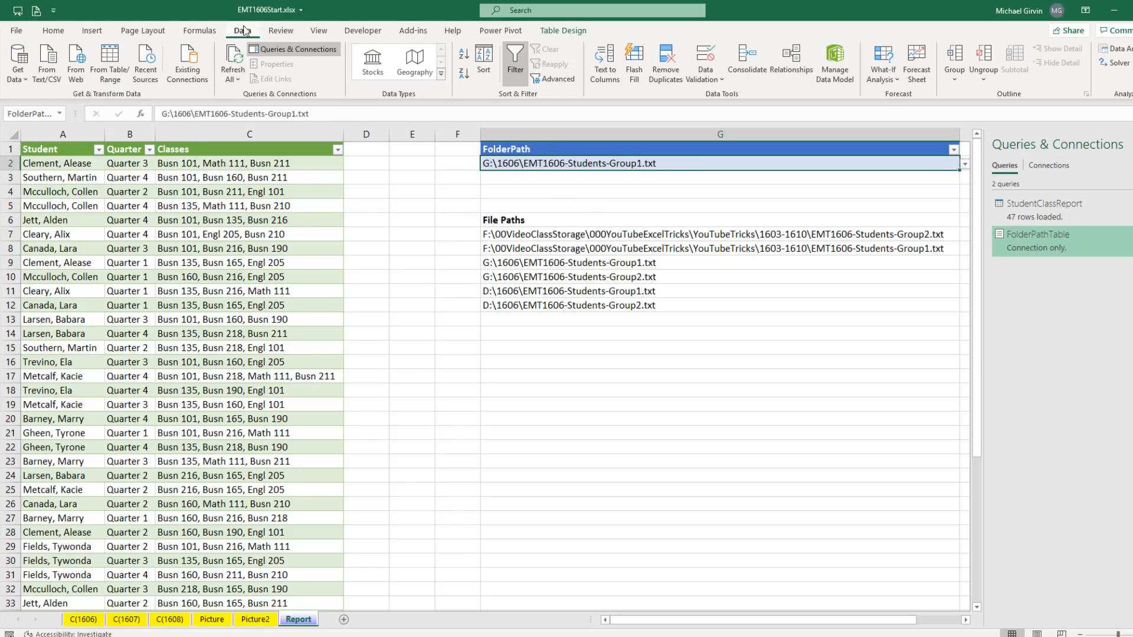
left_click(231, 64)
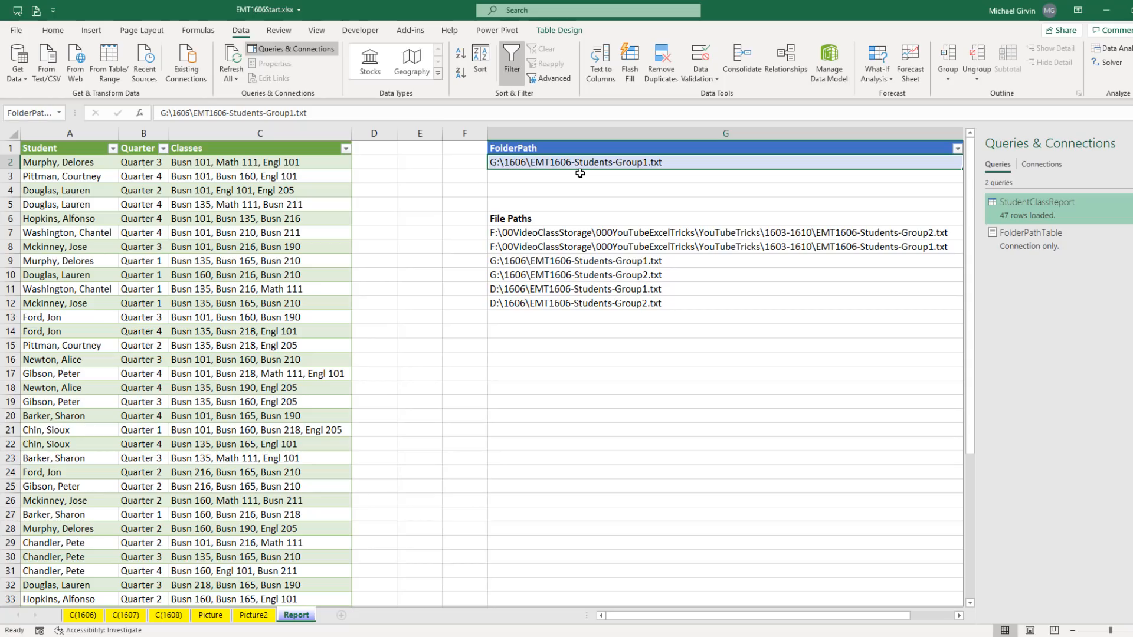
mouse_move(1082, 217)
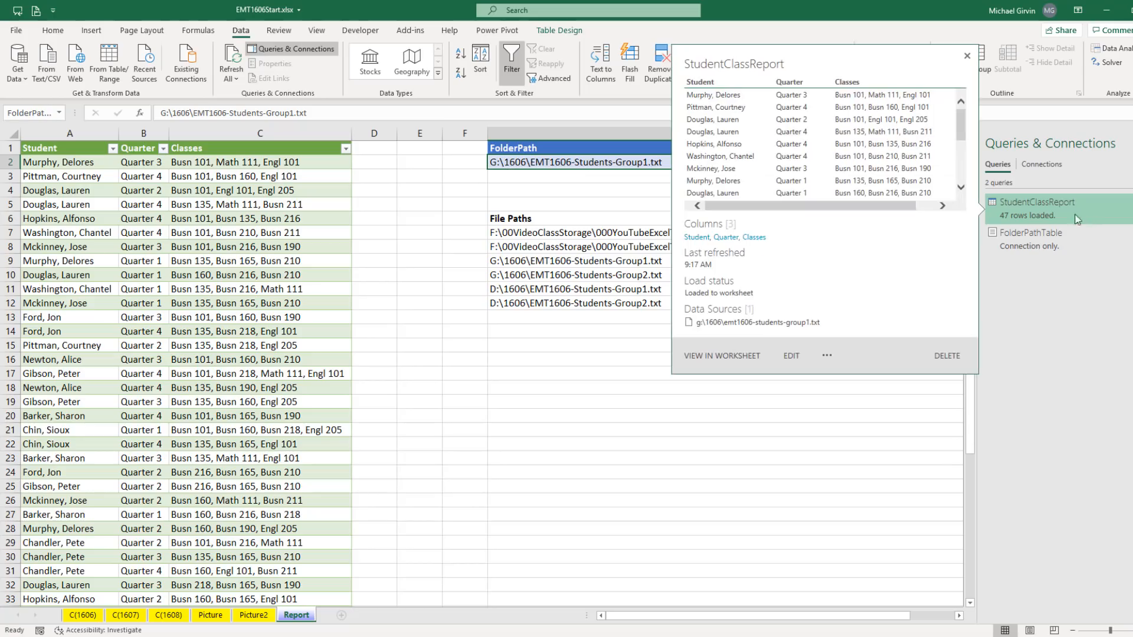